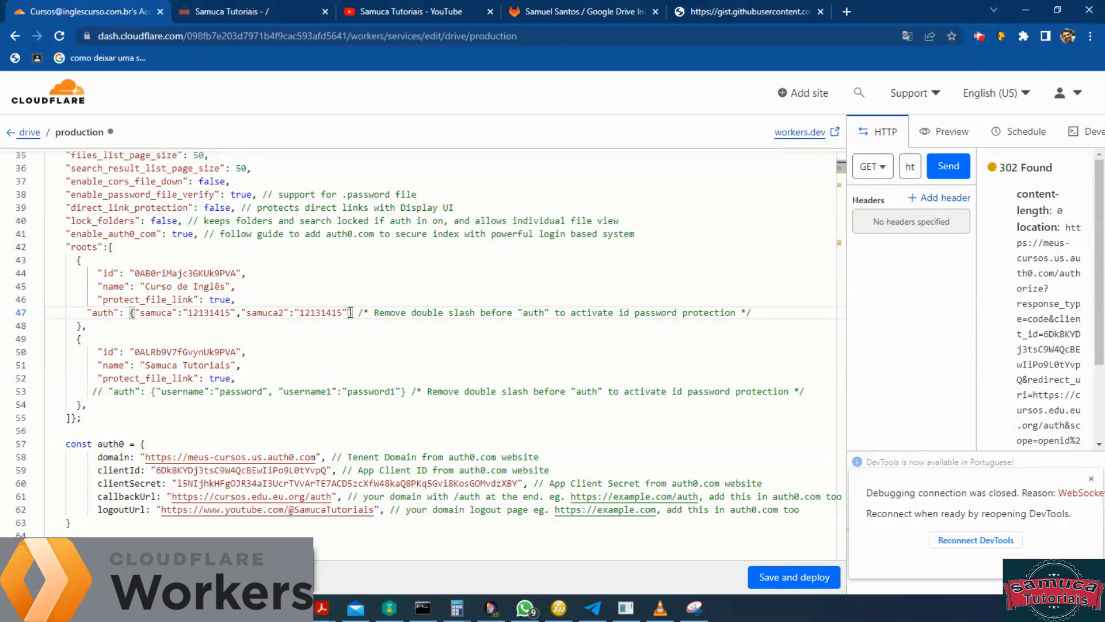
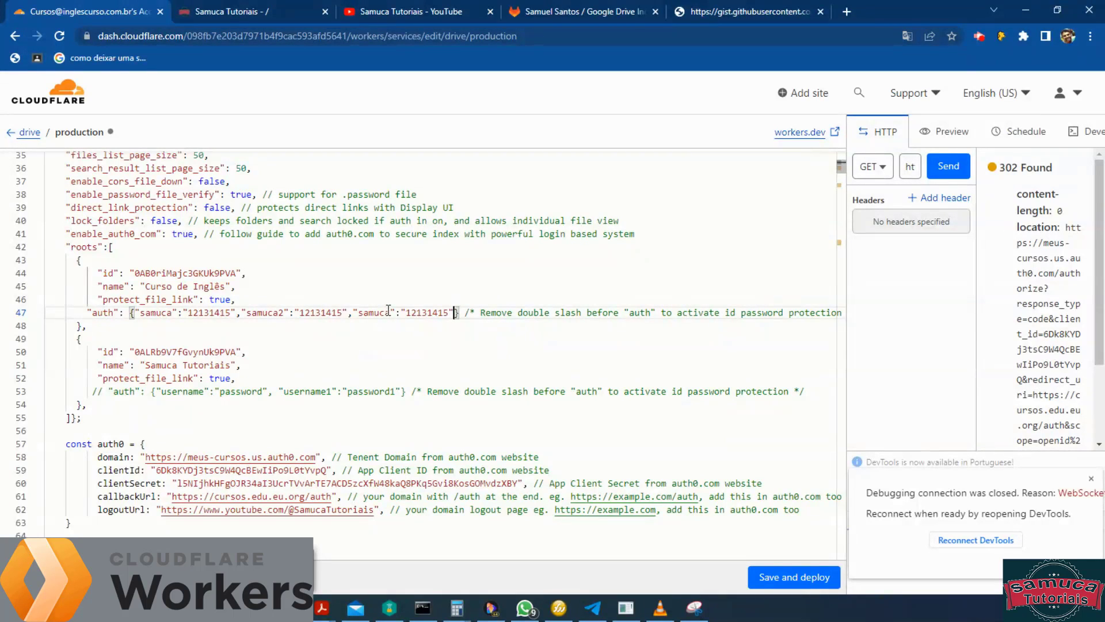
Close the Curso de Inglês auth list with a brace and add a third username:password pair named samuca3
{"action": "left_click", "coordinate": [535, 352]}
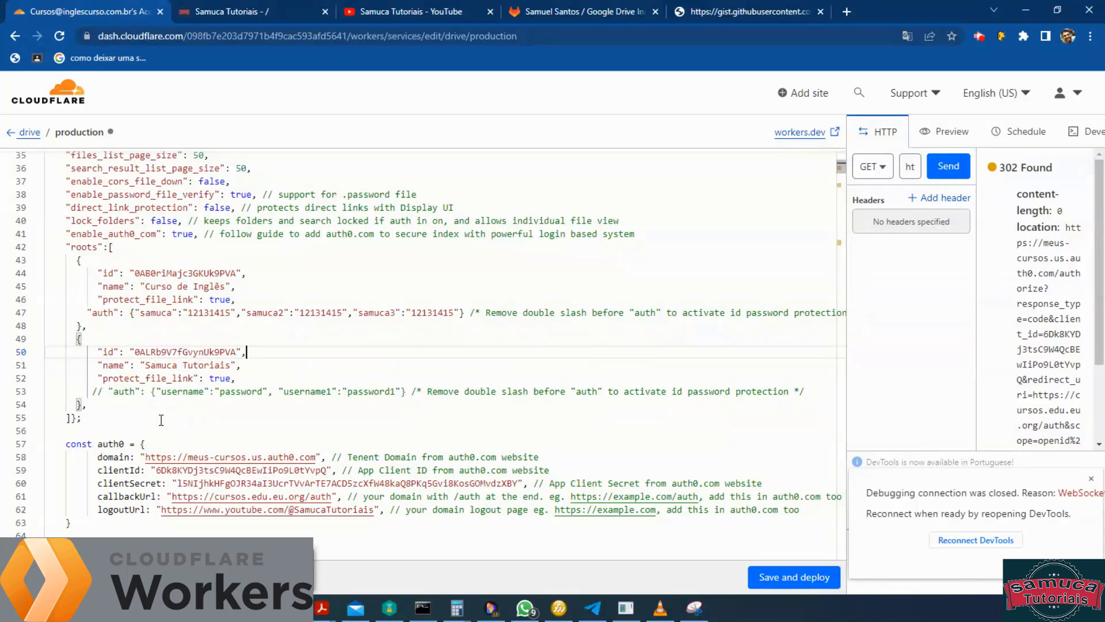
{"action": "scroll", "coordinate": [161, 419], "scroll_direction": "down", "scroll_amount": 1}
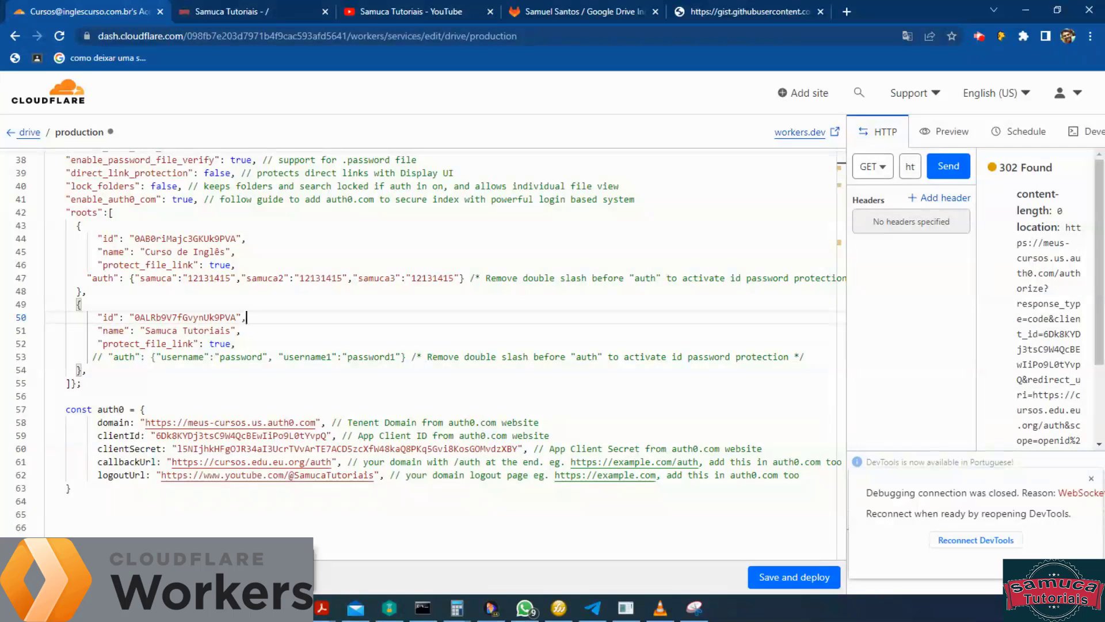
{"action": "key", "text": "alt+Tab"}
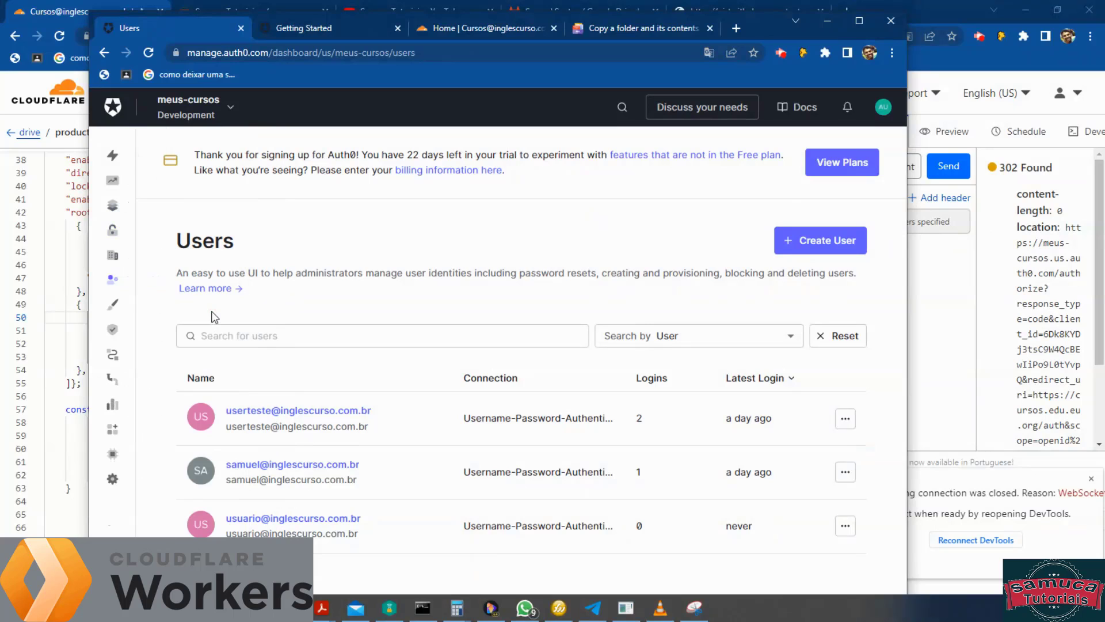
Begin a new Auth0 user, cancel without creating it, and go to the Cloudflare Home tab
{"action": "left_click", "coordinate": [785, 241]}
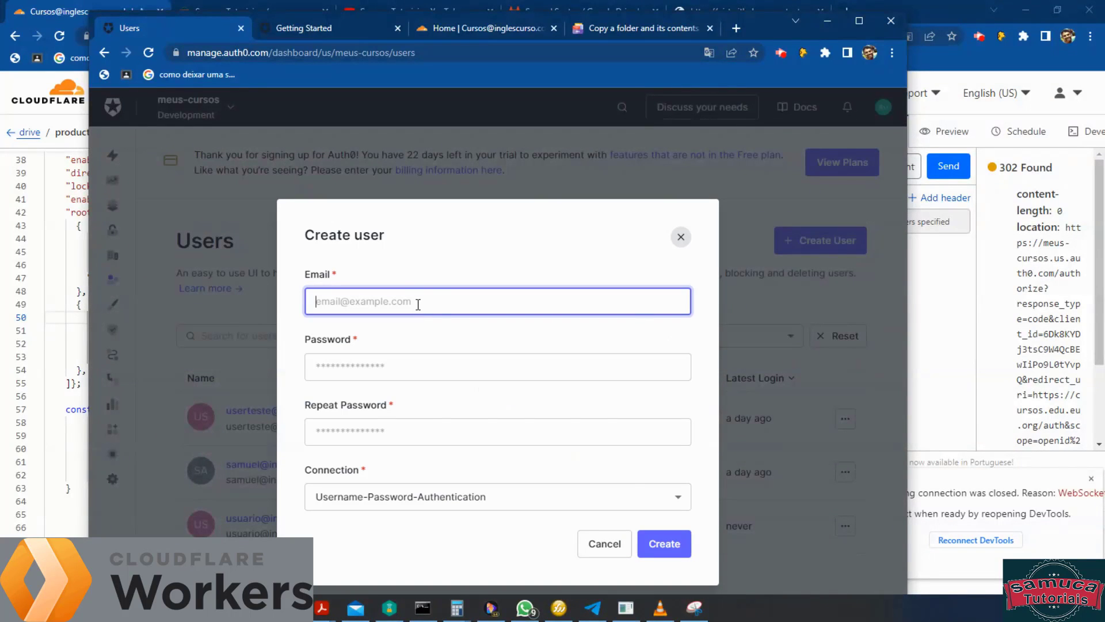
{"action": "left_click", "coordinate": [418, 304]}
{"action": "left_click", "coordinate": [538, 550]}
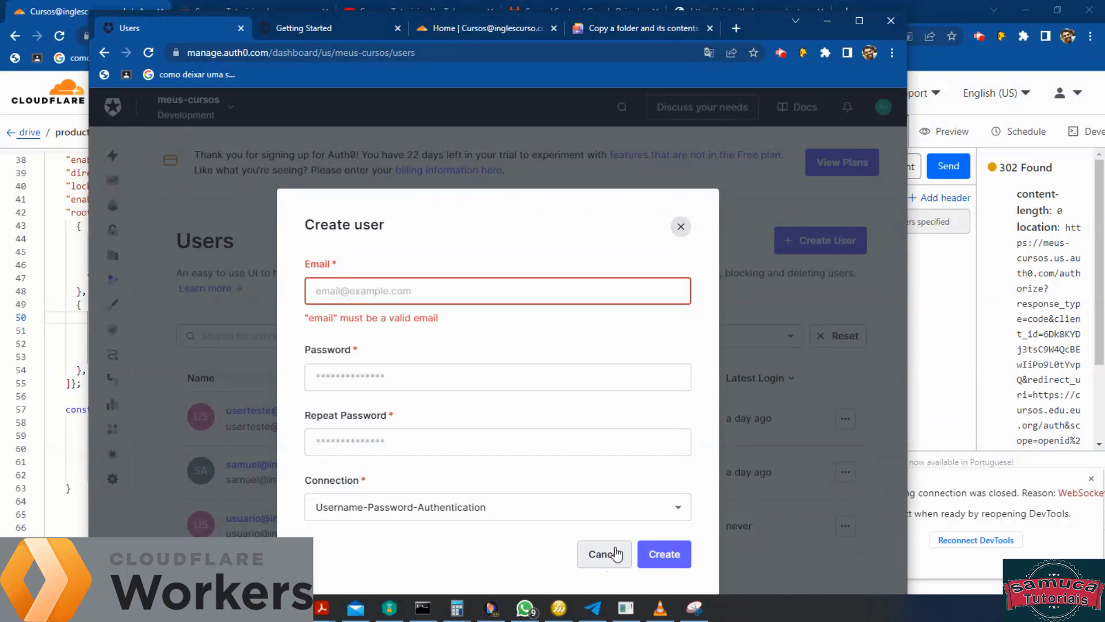
{"action": "left_click", "coordinate": [607, 557]}
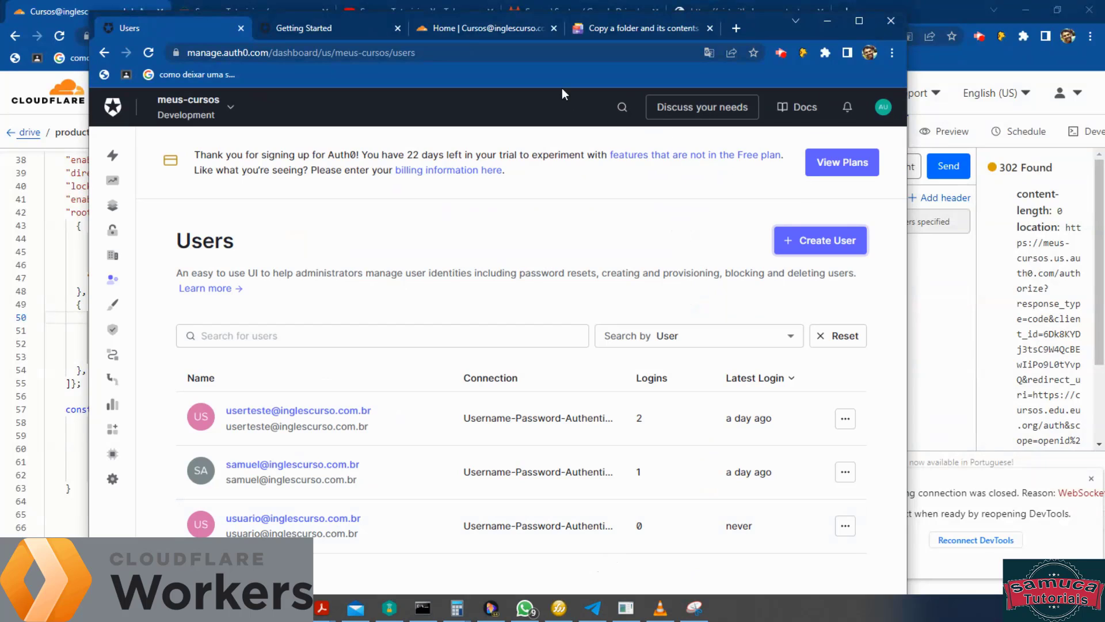
{"action": "left_click", "coordinate": [469, 26]}
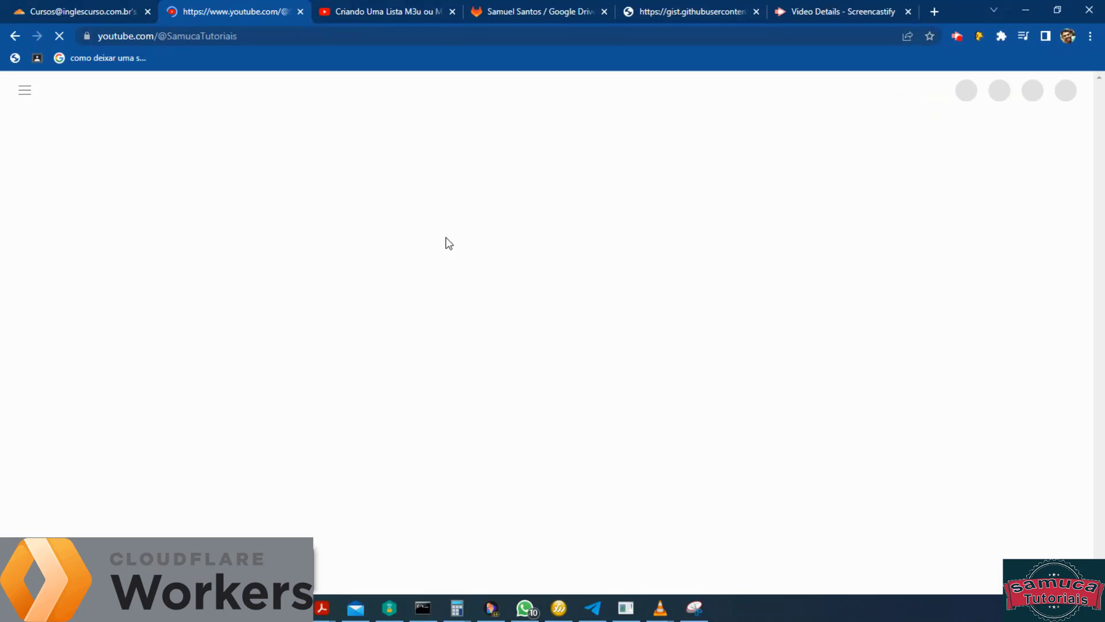
Go to the cursos.edu.eu.org index site, which redirects to the Auth0 login
{"action": "left_click", "coordinate": [298, 36]}
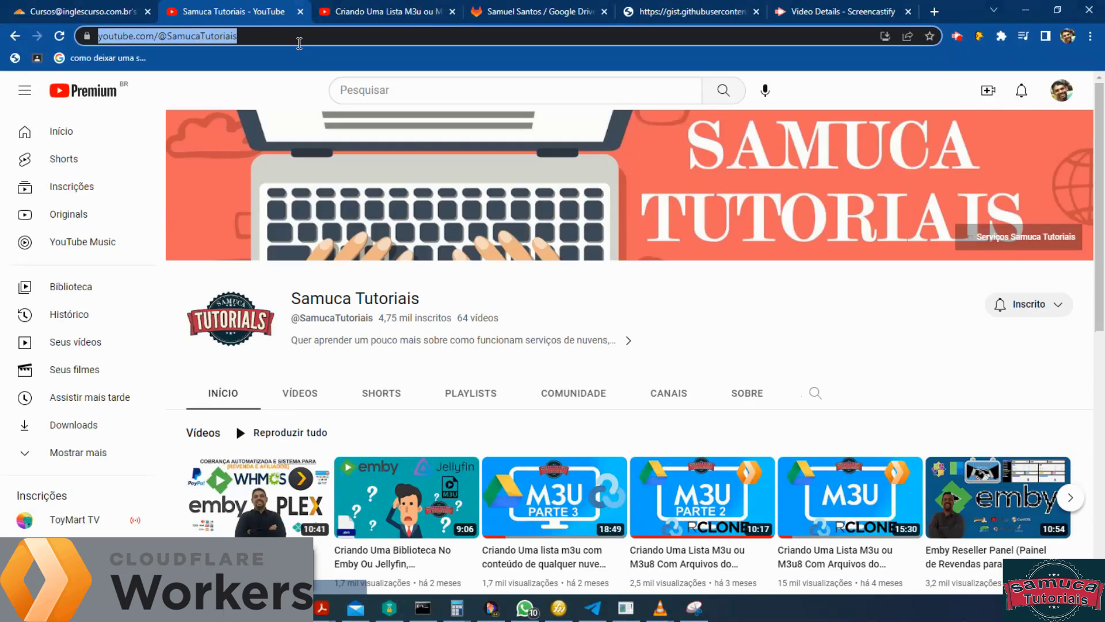
{"action": "type", "text": "curs"}
{"action": "key", "text": "Return"}
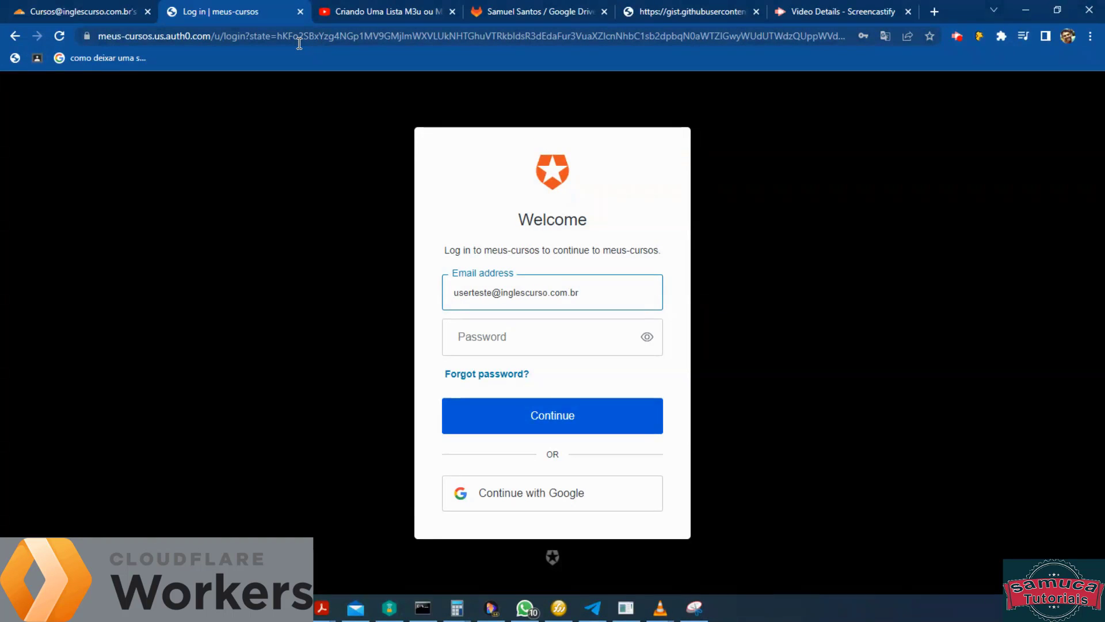
Log in with the saved password to list the Curso de Inglês and Samuca Tutoriais drives
{"action": "left_click", "coordinate": [577, 340]}
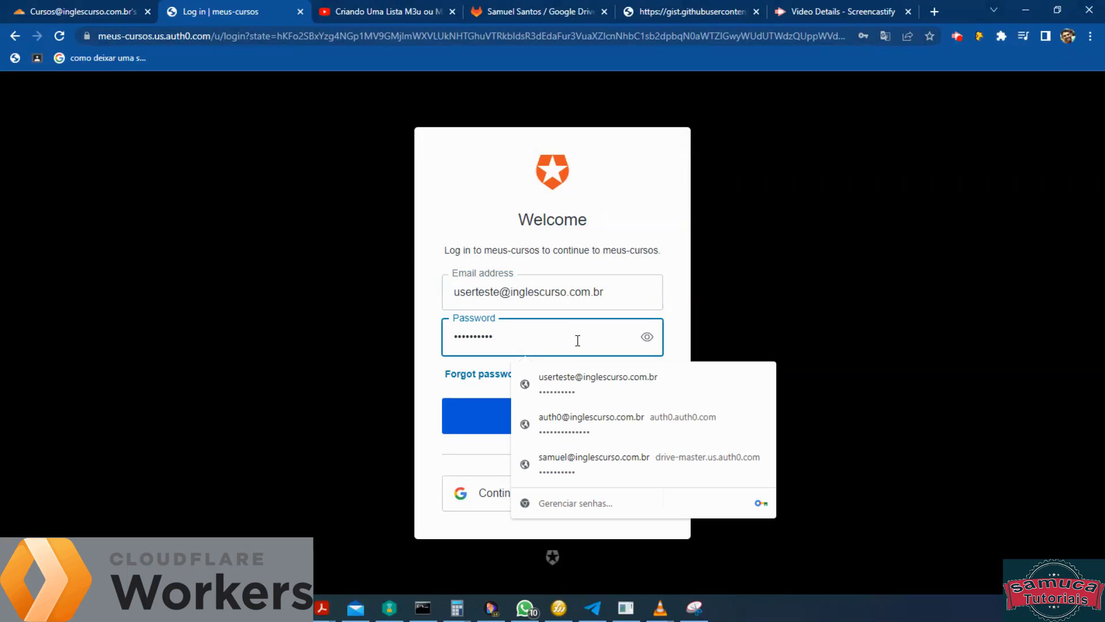
{"action": "left_click", "coordinate": [426, 385]}
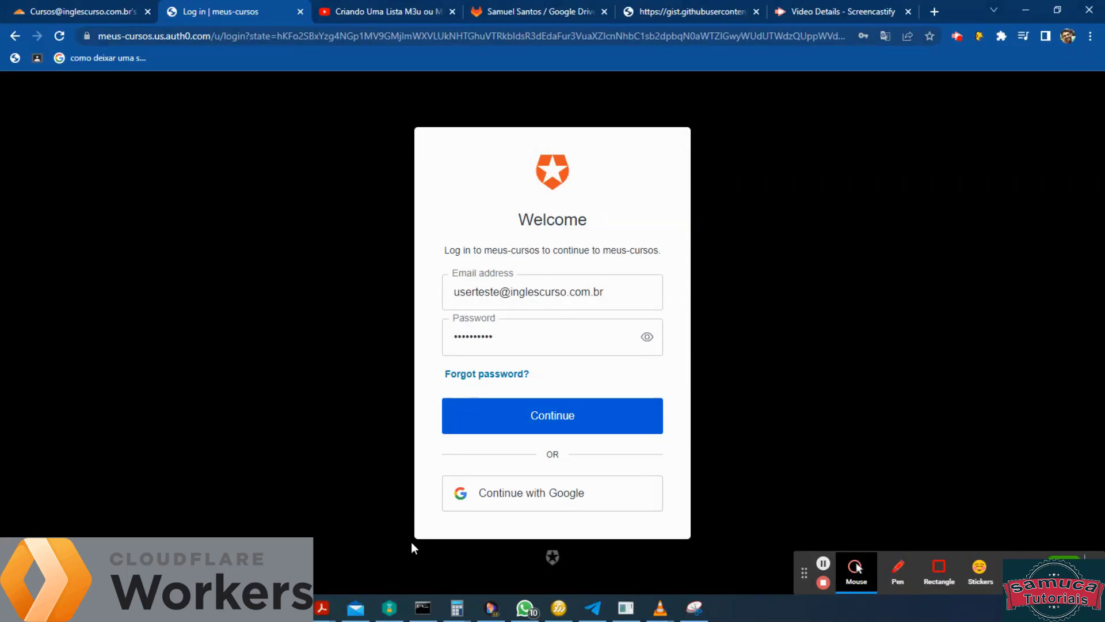
{"action": "left_click", "coordinate": [526, 424]}
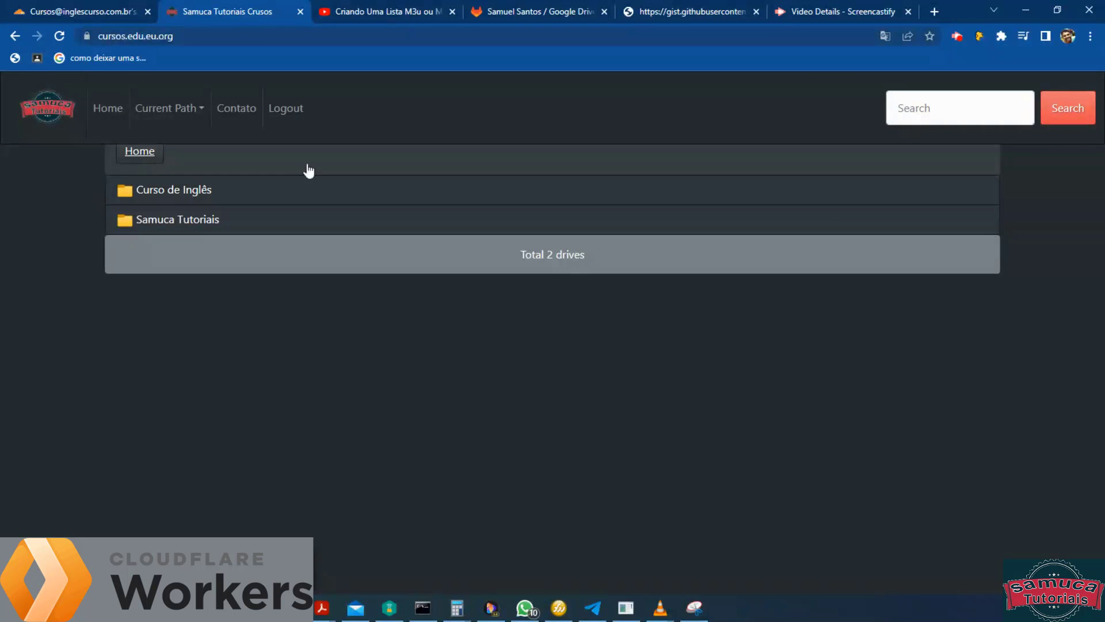
Set enable_auth0_com to false in the worker code and deploy it
{"action": "left_click", "coordinate": [105, 12]}
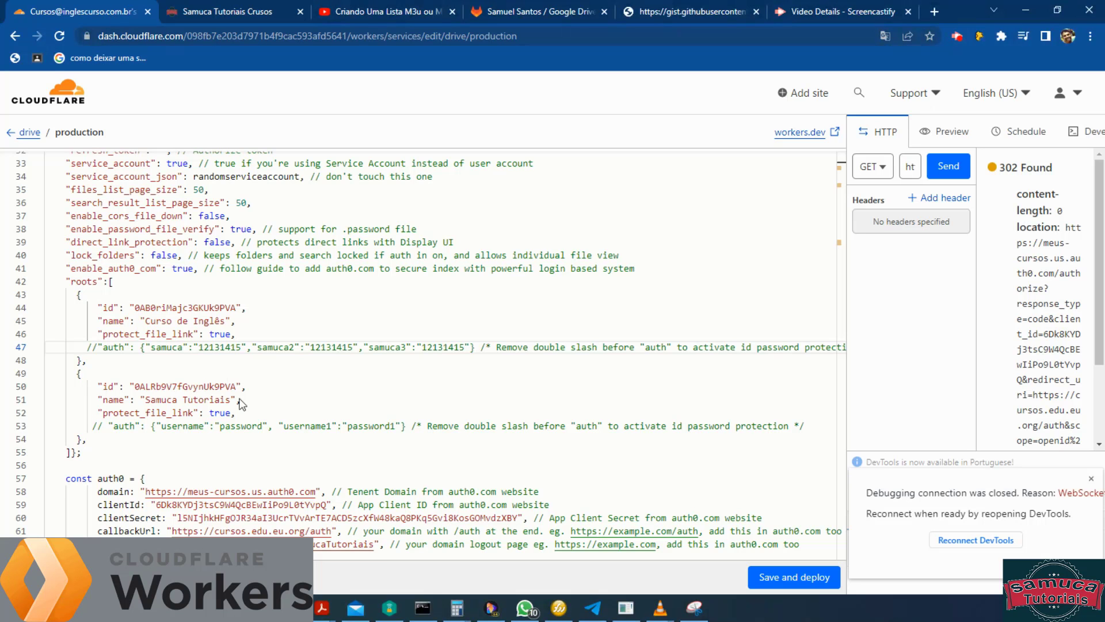
{"action": "left_click", "coordinate": [174, 268]}
{"action": "double_click", "coordinate": [183, 268]}
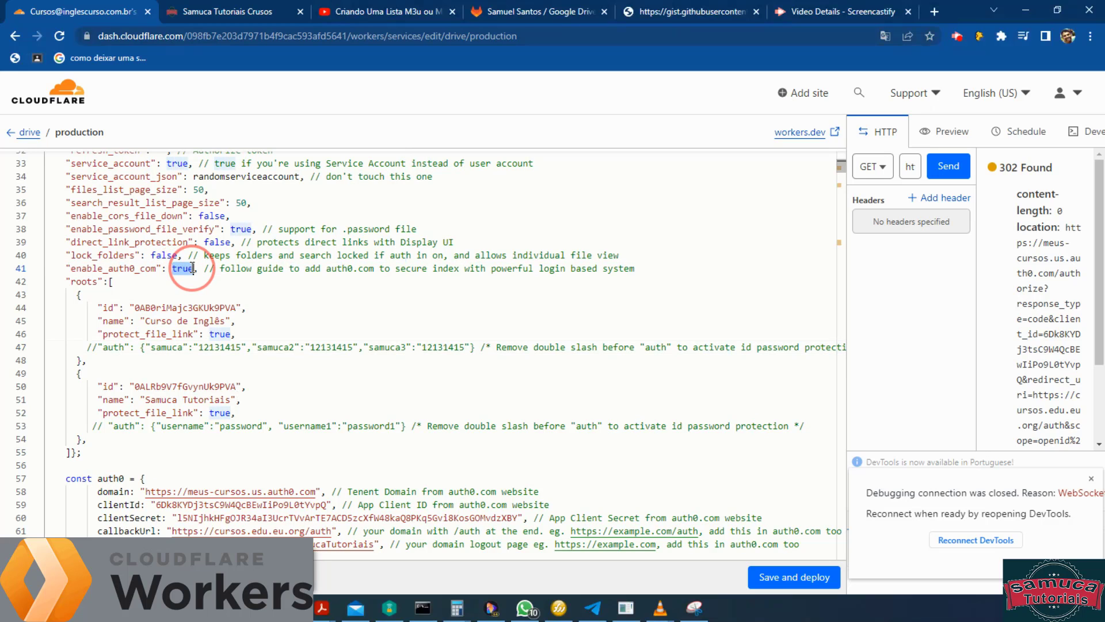
{"action": "type", "text": "false"}
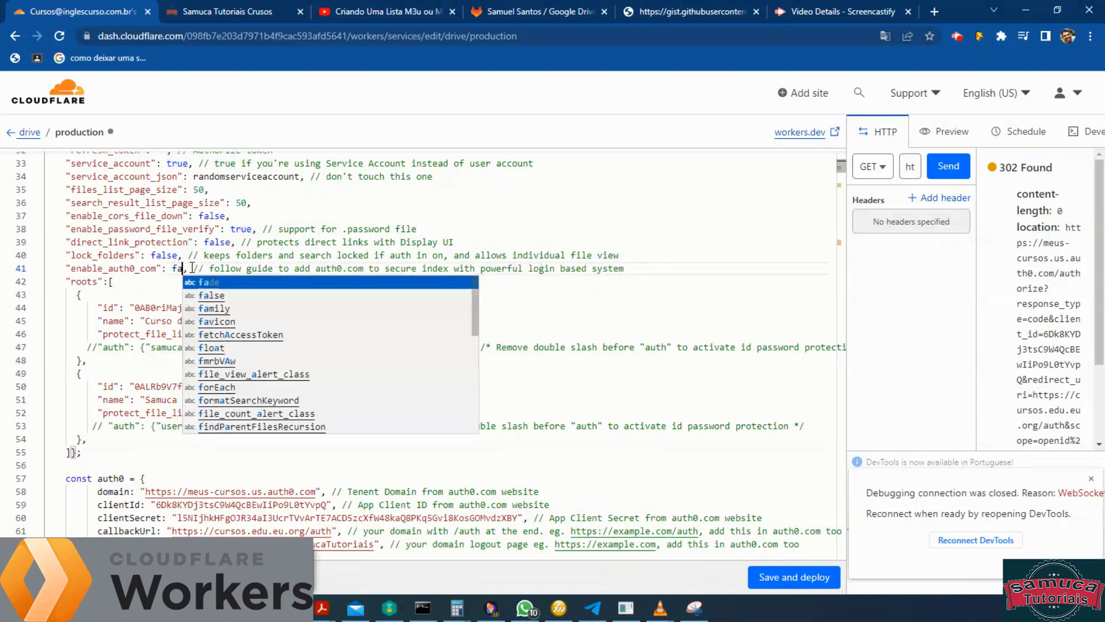
{"action": "left_click", "coordinate": [342, 252]}
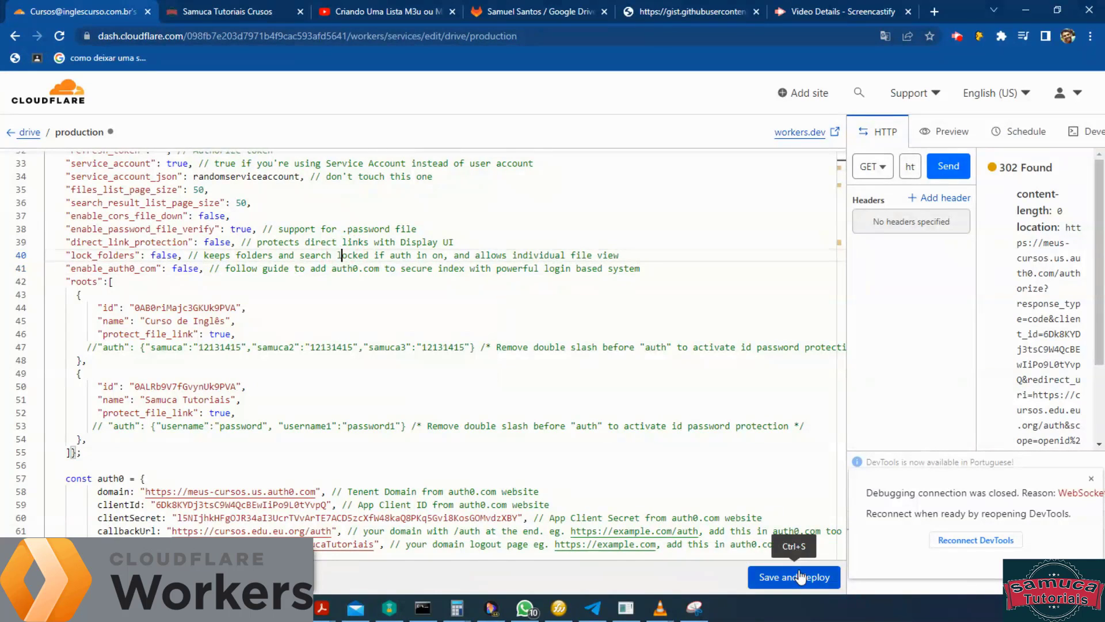
{"action": "left_click", "coordinate": [801, 576]}
{"action": "left_click", "coordinate": [639, 399]}
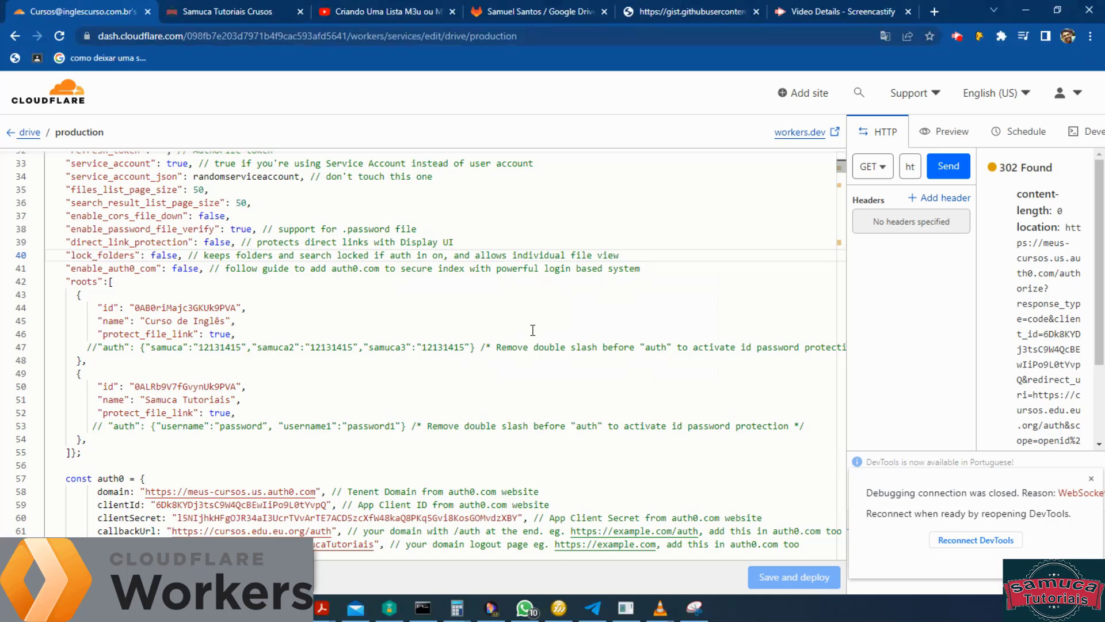
Uncomment the Curso de Inglês auth line 47, redeploy the worker, and return to the index
{"action": "double_click", "coordinate": [91, 347]}
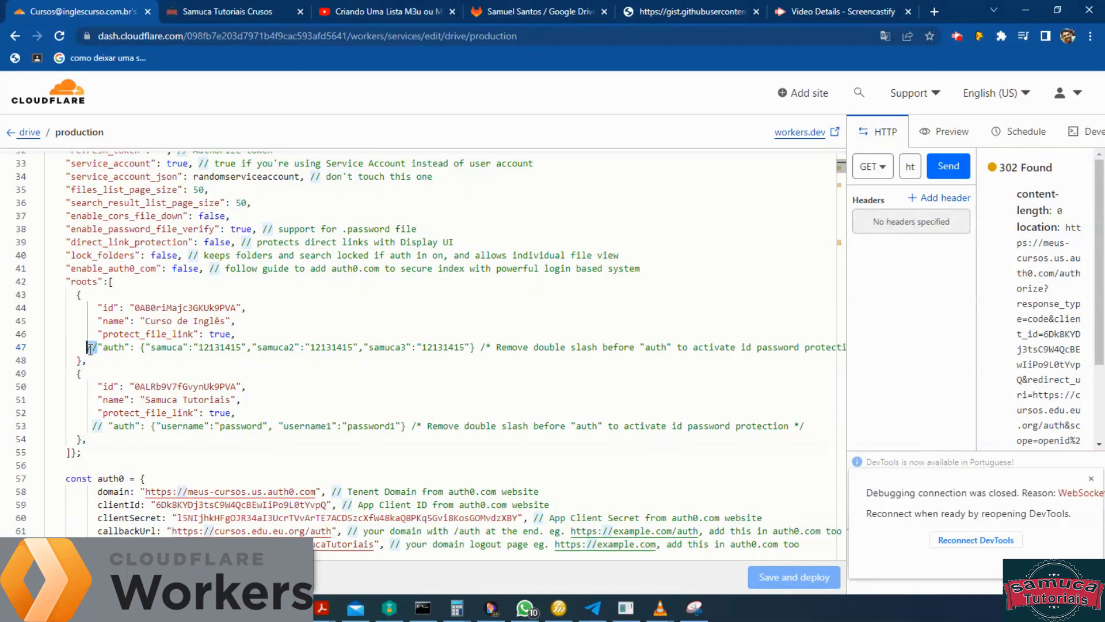
{"action": "key", "text": "BackSpace"}
{"action": "left_click", "coordinate": [797, 573]}
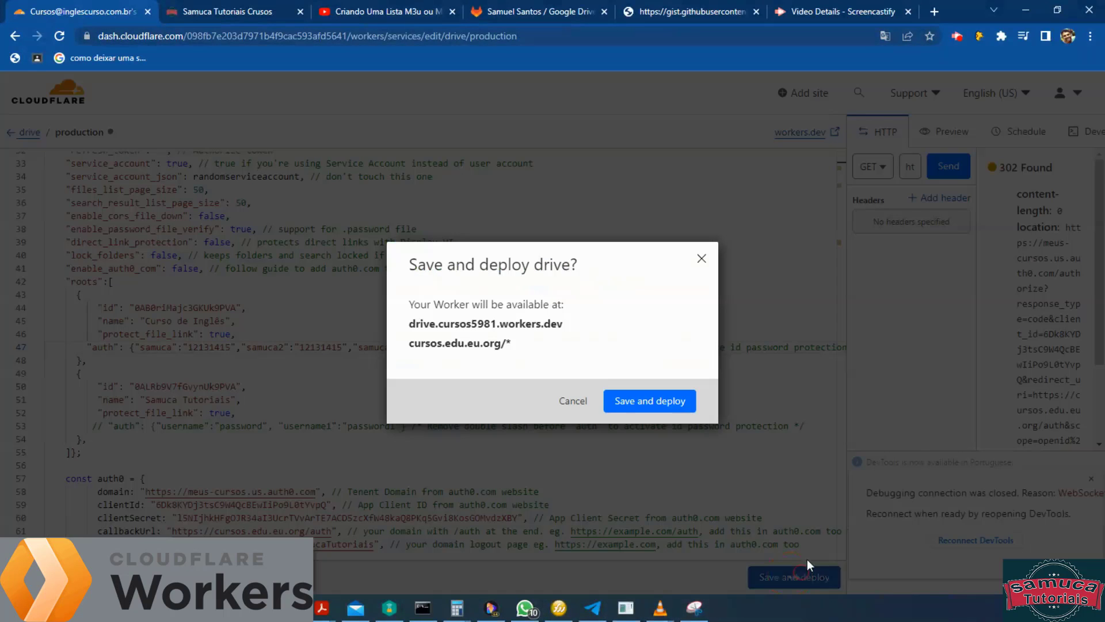
{"action": "left_click", "coordinate": [668, 403]}
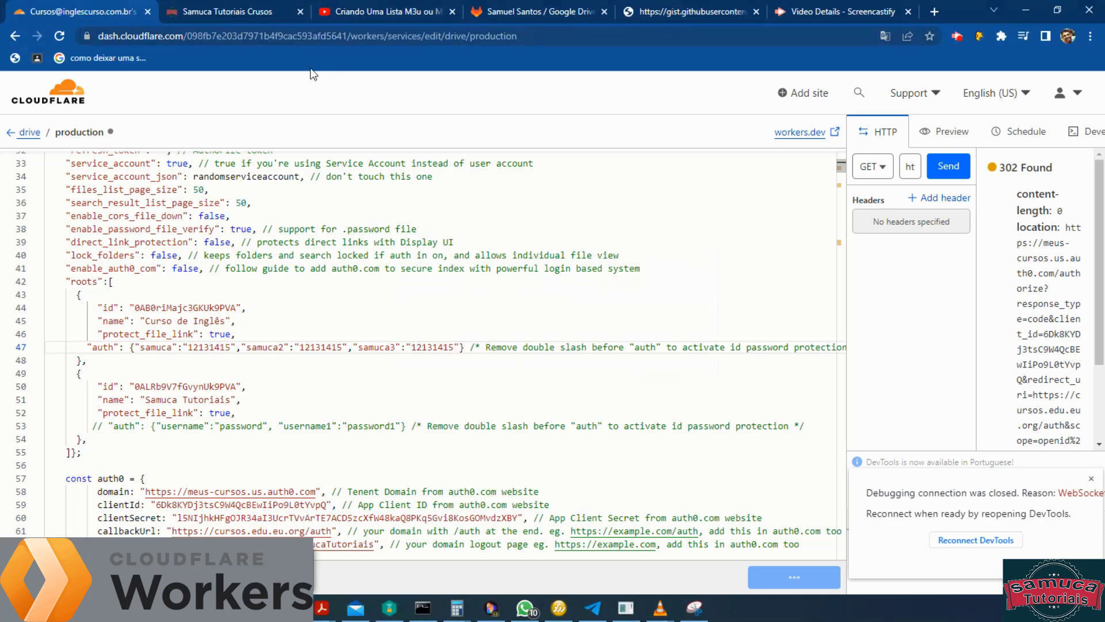
{"action": "left_click", "coordinate": [242, 11]}
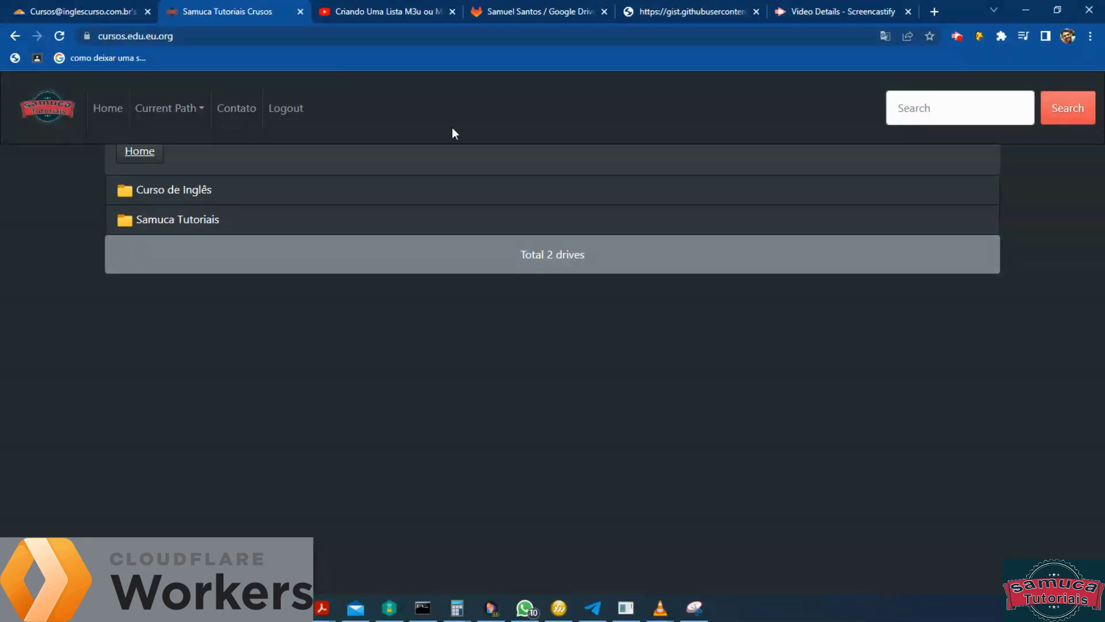
Load the cursos.edu.eu.org index site again
{"action": "left_click", "coordinate": [305, 109]}
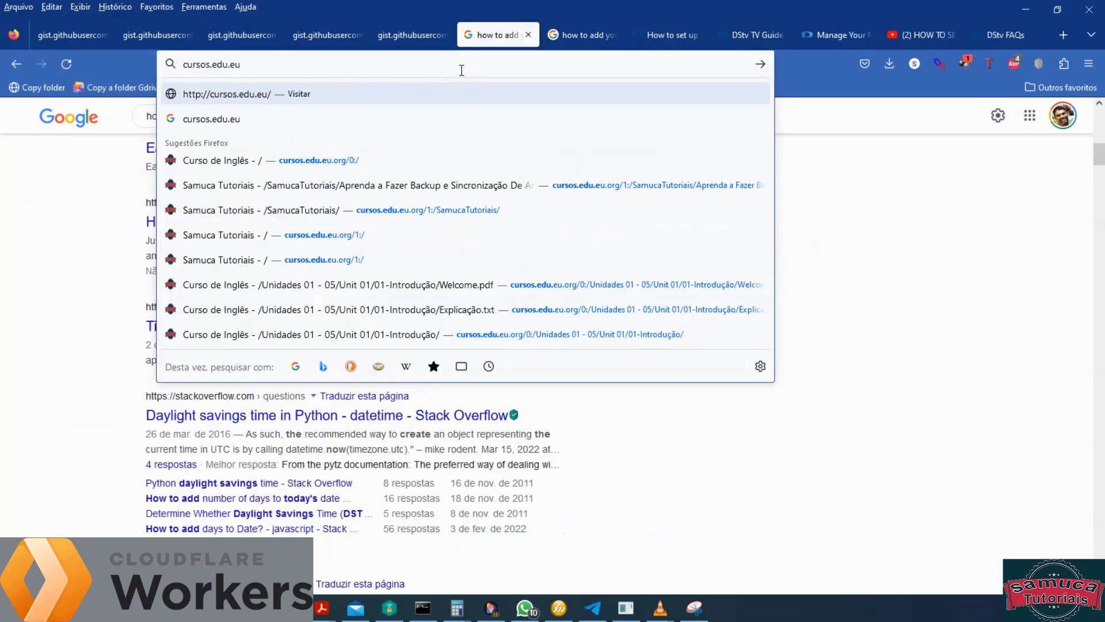
{"action": "type", "text": ".org"}
{"action": "key", "text": "Return"}
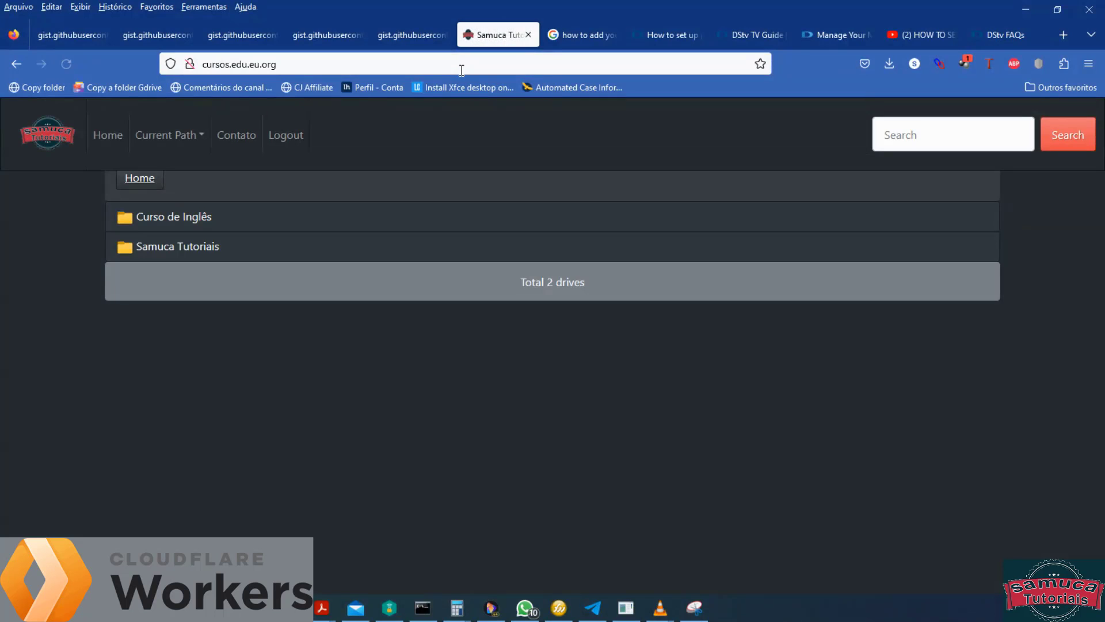
Log out and unlock the Curso de Inglês drive with a username and password, not saving the login
{"action": "left_click", "coordinate": [307, 137]}
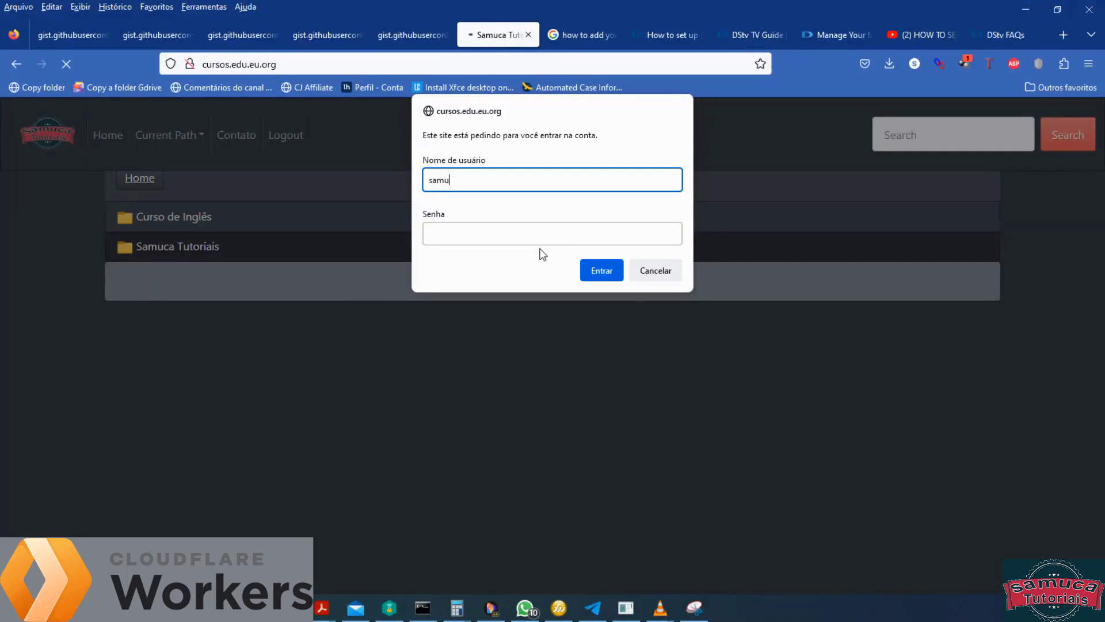
{"action": "key", "text": "Tab"}
{"action": "key", "text": "Return"}
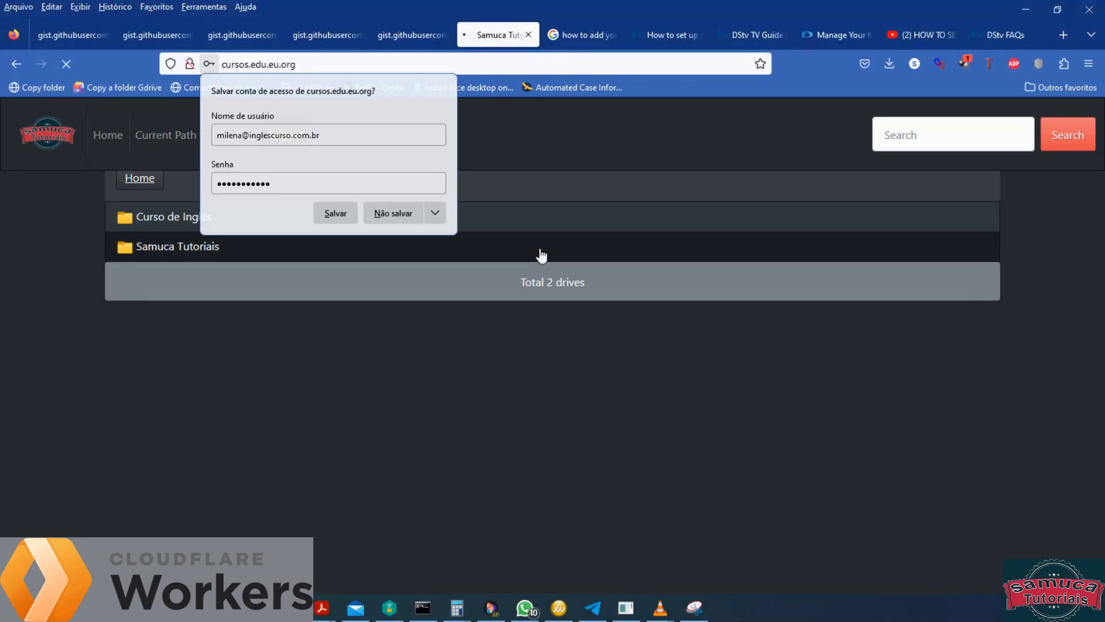
{"action": "left_click", "coordinate": [393, 213]}
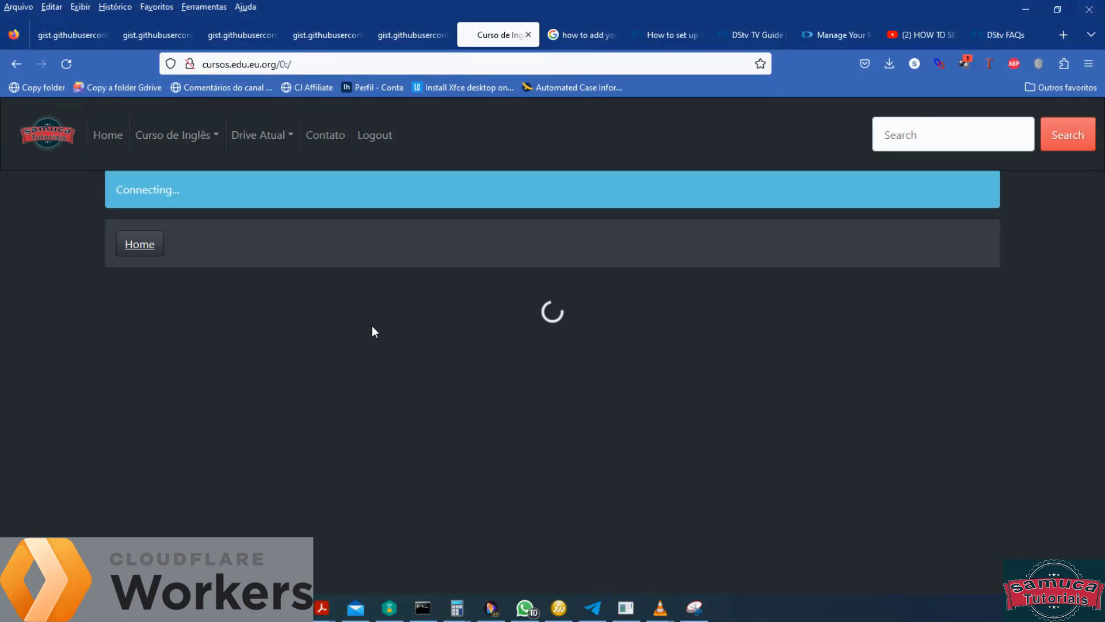
{"action": "mouse_move", "coordinate": [299, 607]}
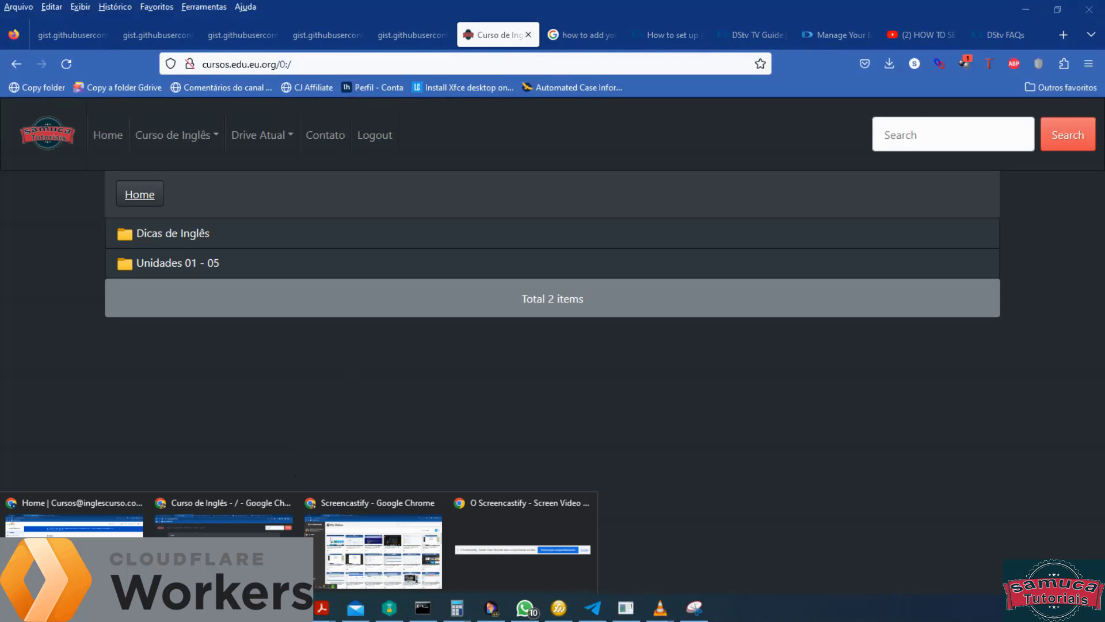
{"action": "left_click", "coordinate": [223, 521]}
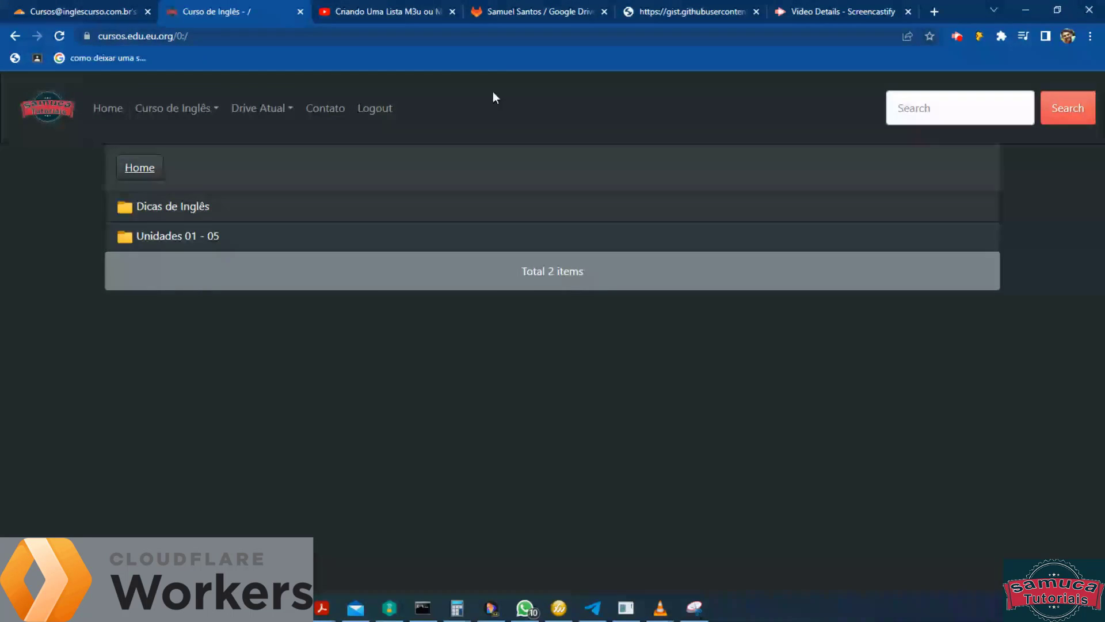
Scroll the Google Drive Index README down to the 'Use of .password File' section
{"action": "left_click", "coordinate": [520, 12]}
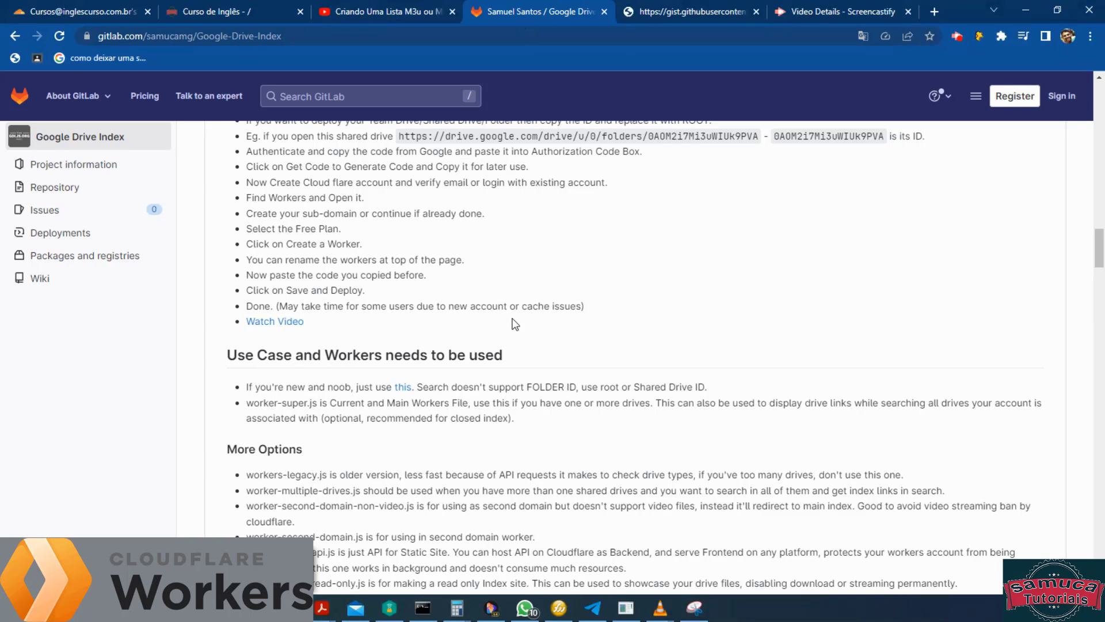
{"action": "scroll", "coordinate": [515, 324], "scroll_direction": "up", "scroll_amount": 5}
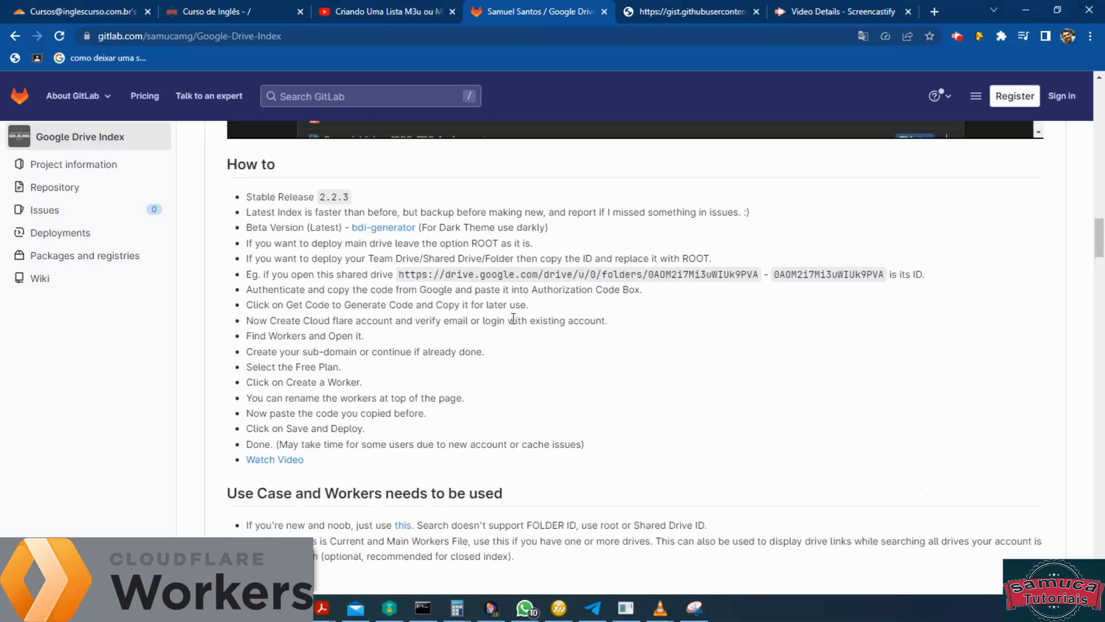
{"action": "scroll", "coordinate": [516, 324], "scroll_direction": "down", "scroll_amount": 14}
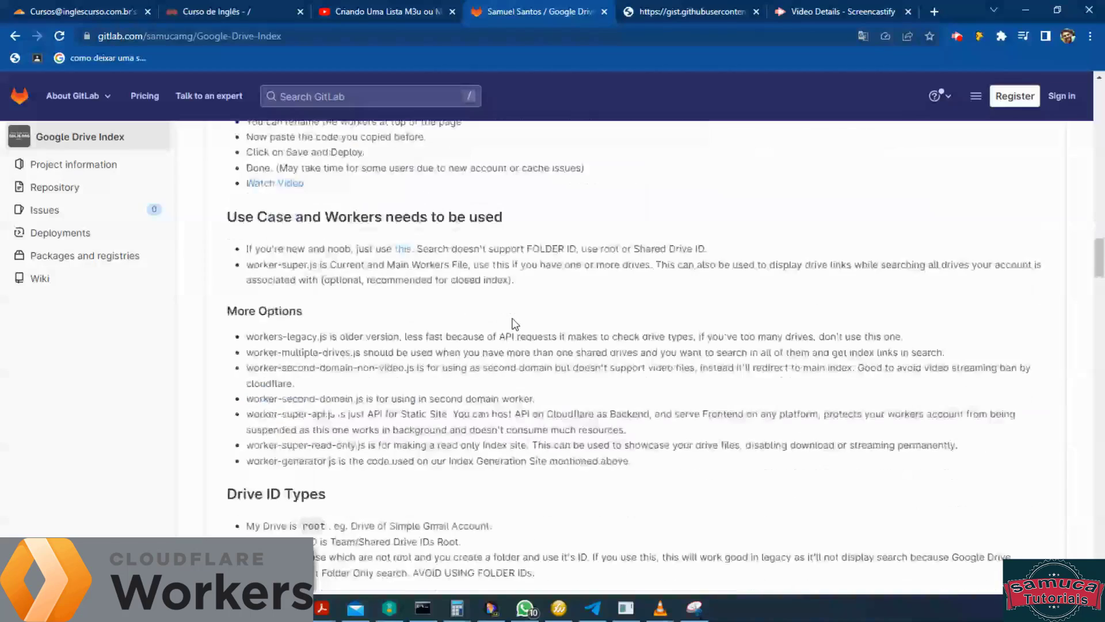
{"action": "scroll", "coordinate": [514, 323], "scroll_direction": "down", "scroll_amount": 11}
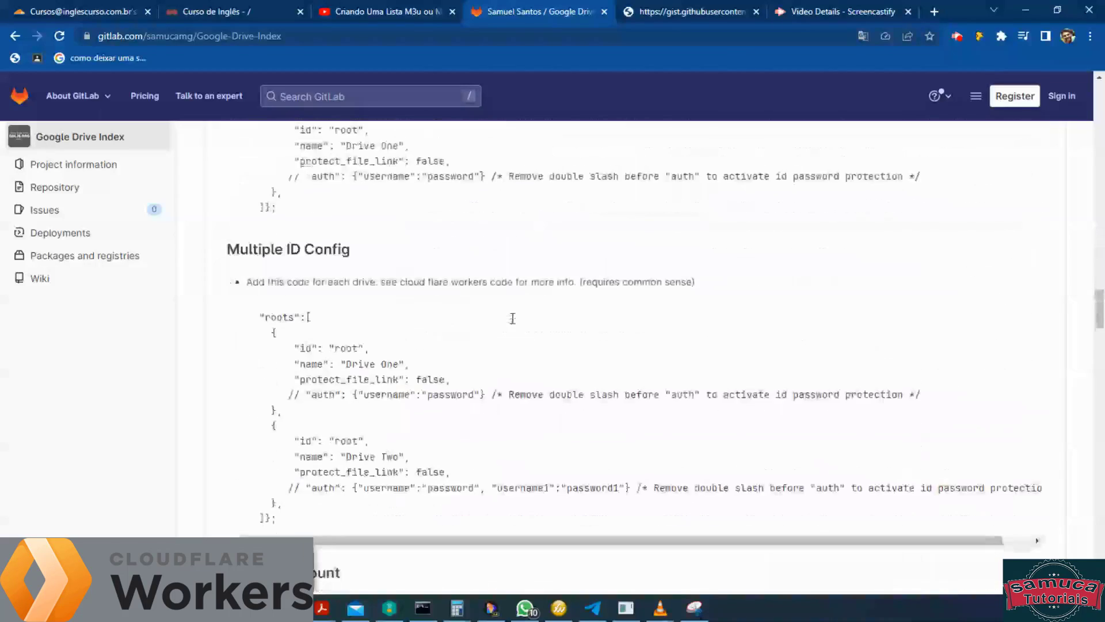
{"action": "scroll", "coordinate": [514, 323], "scroll_direction": "down", "scroll_amount": 8}
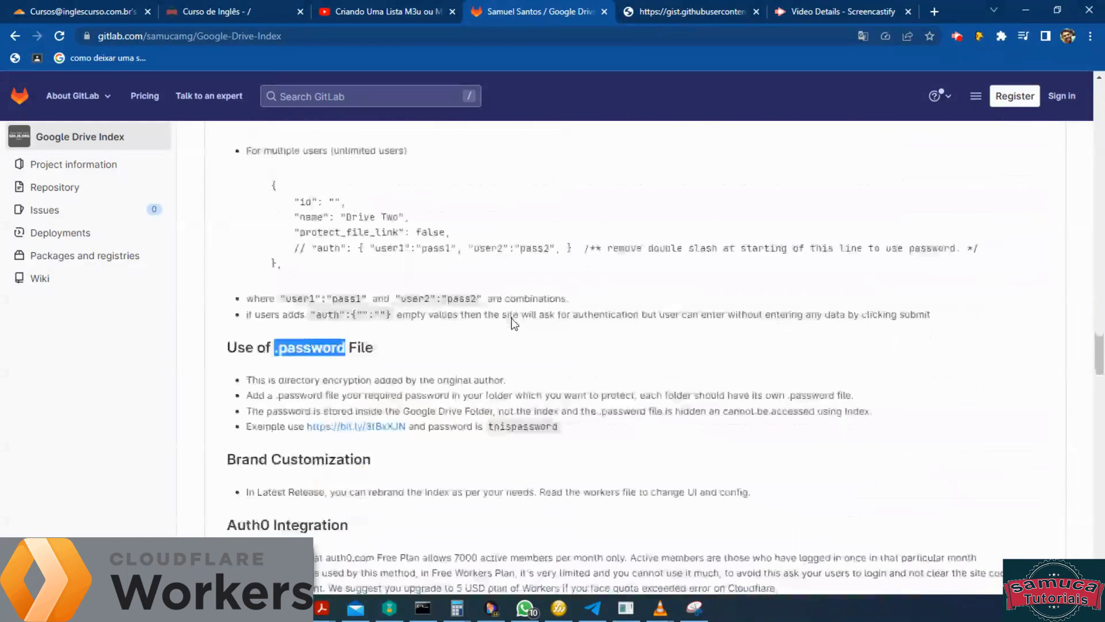
{"action": "left_click", "coordinate": [288, 227]}
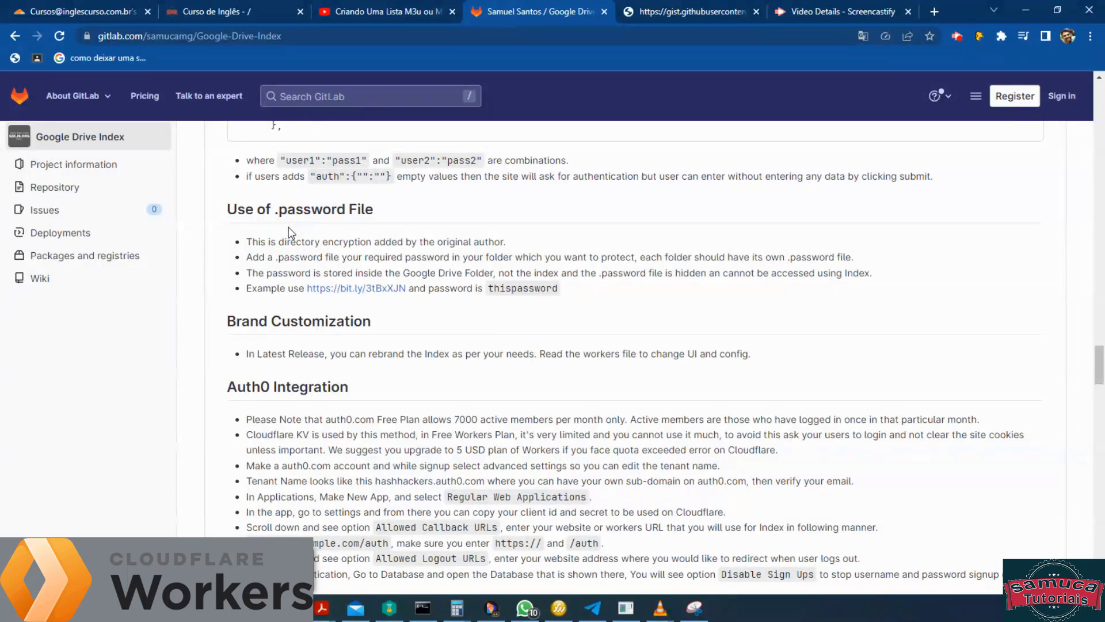
{"action": "left_click", "coordinate": [276, 213]}
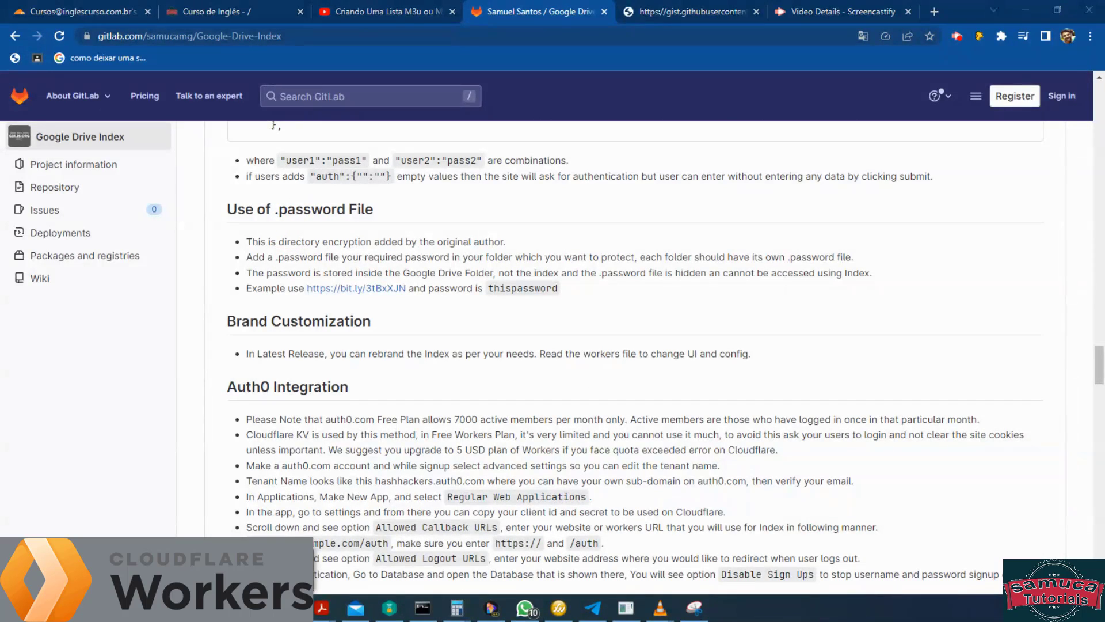
{"action": "mouse_move", "coordinate": [423, 608]}
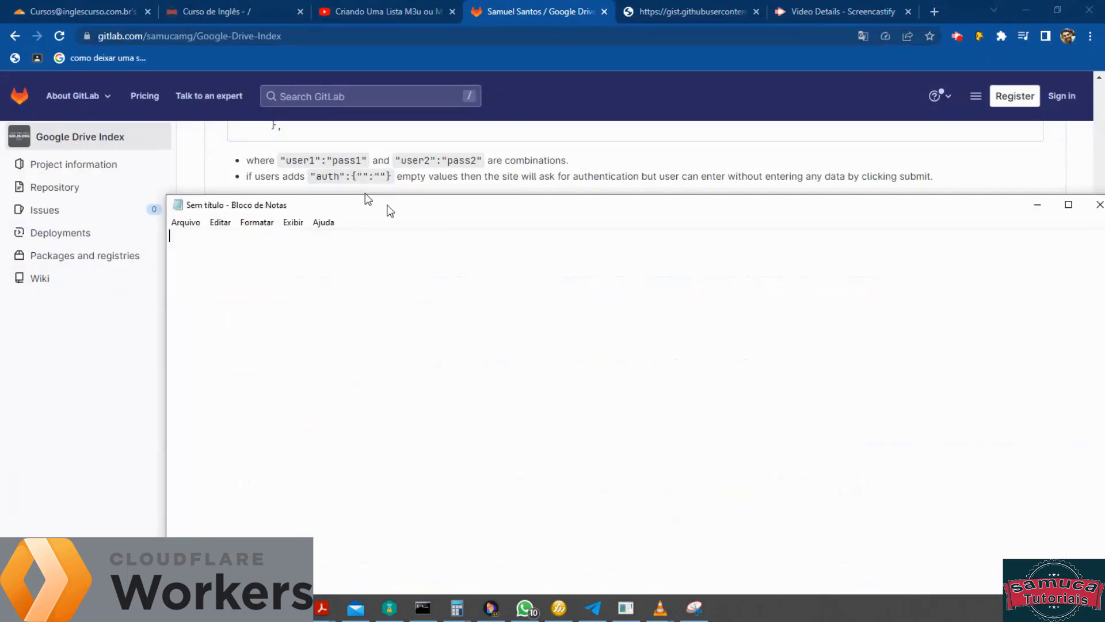
Type a password string in a blank note and start Save As with type All files
{"action": "left_click_drag", "start_coordinate": [424, 224], "coordinate": [356, 81]}
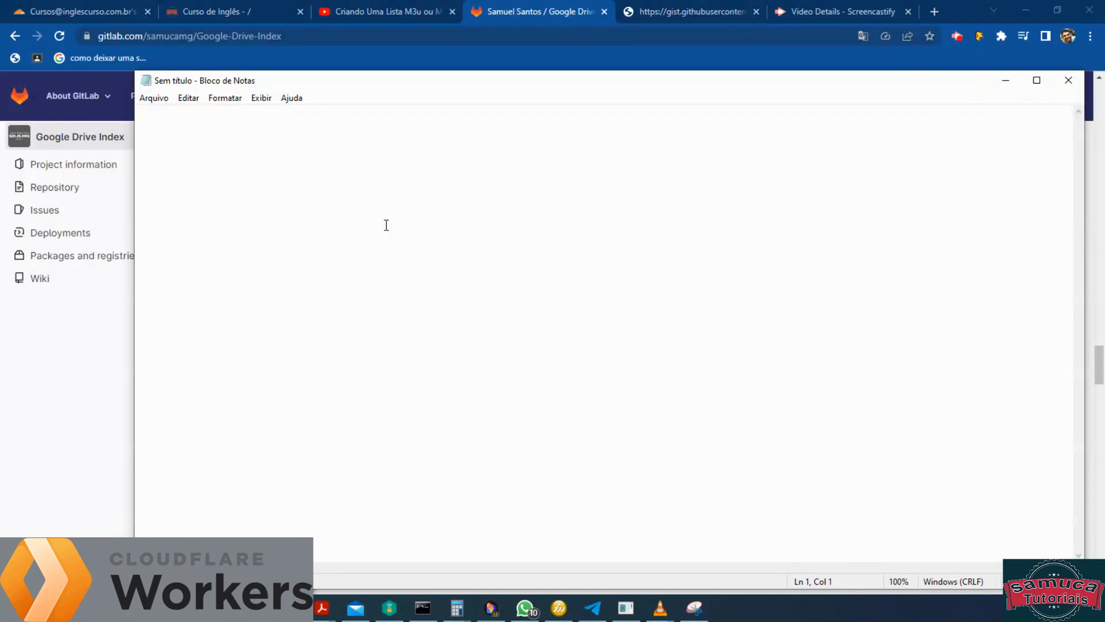
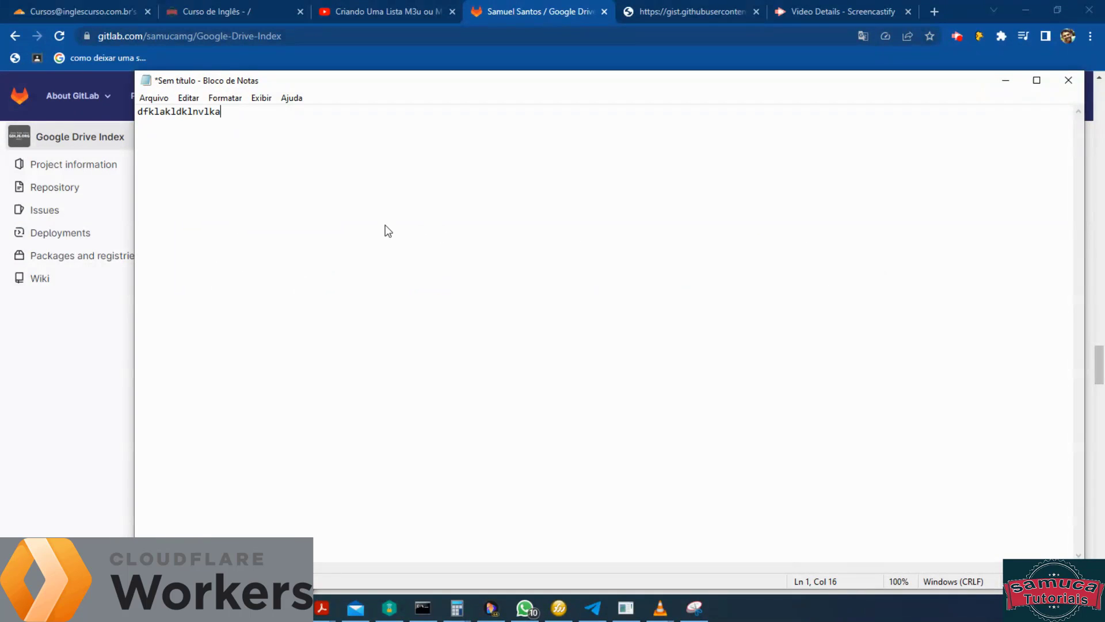
{"action": "left_click", "coordinate": [152, 98]}
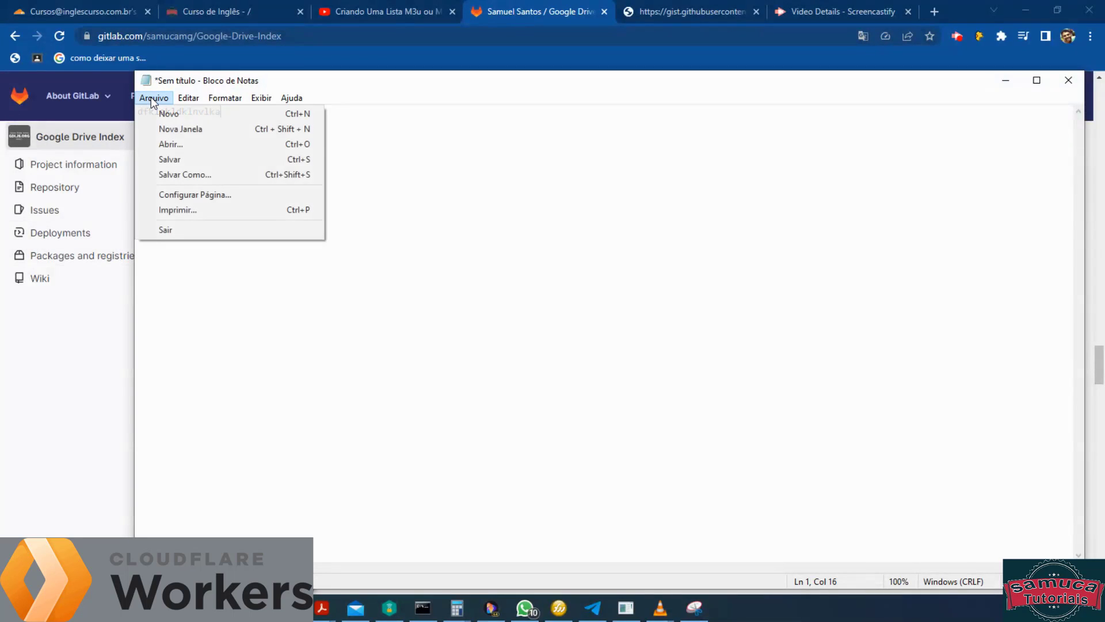
{"action": "left_click", "coordinate": [196, 172]}
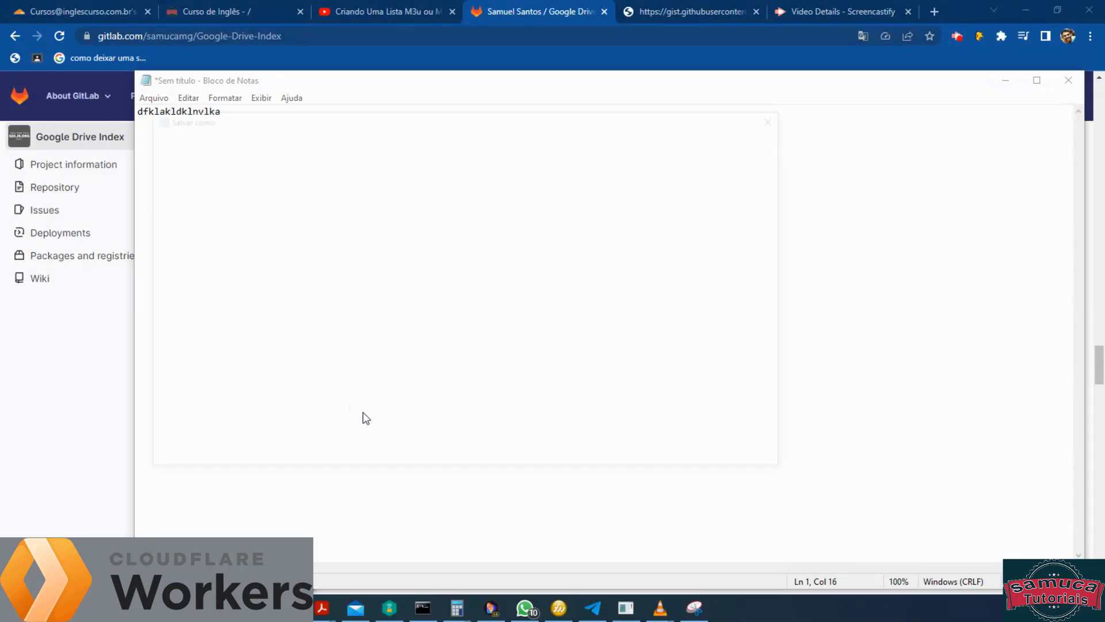
{"action": "left_click", "coordinate": [334, 423]}
{"action": "left_click", "coordinate": [324, 449]}
{"action": "left_click", "coordinate": [339, 407]}
{"action": "key", "text": "BackSpace"}
{"action": "key", "text": "BackSpace"}
{"action": "key", "text": "BackSpace"}
{"action": "key", "text": "BackSpace"}
{"action": "key", "text": "BackSpace"}
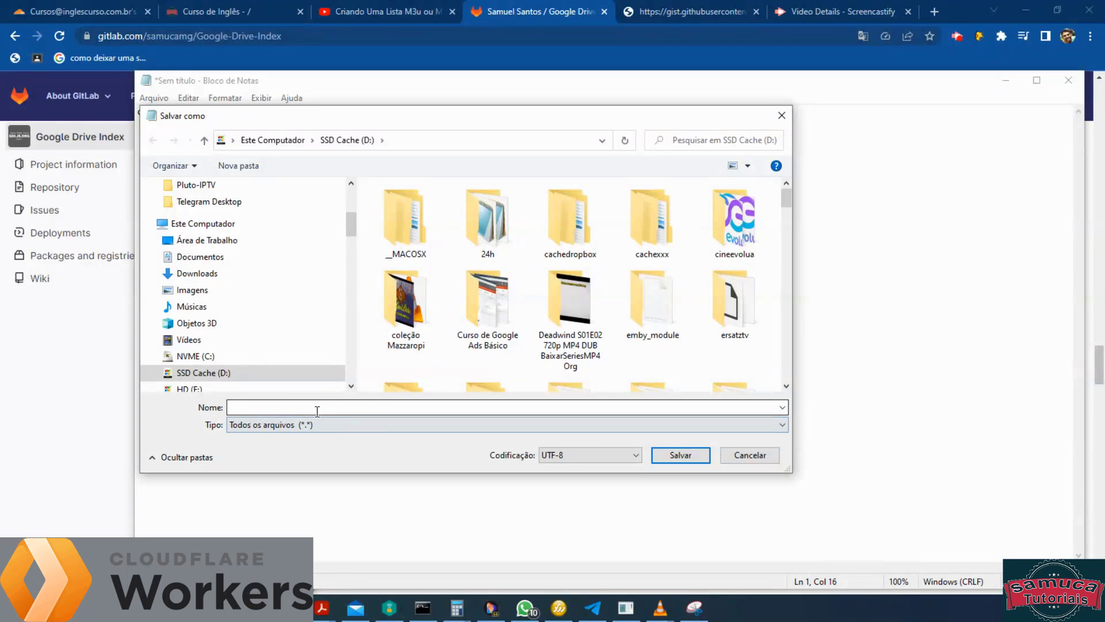
Copy '.password' from the README heading and save the note under that name
{"action": "left_click", "coordinate": [502, 16]}
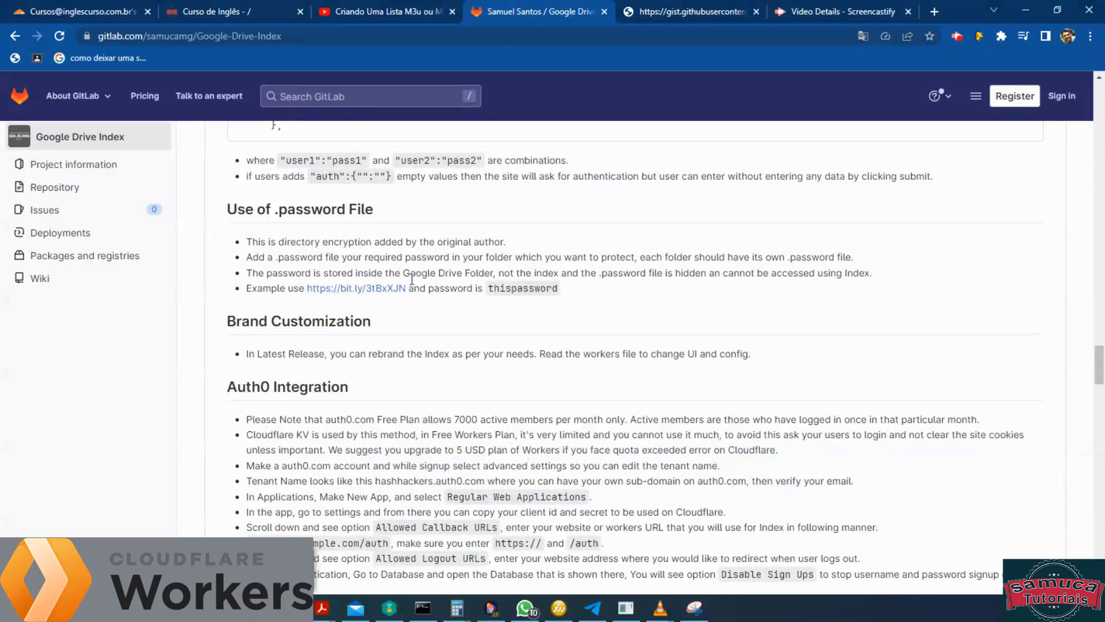
{"action": "left_click_drag", "start_coordinate": [276, 210], "coordinate": [345, 209]}
{"action": "right_click", "coordinate": [343, 210]}
{"action": "left_click", "coordinate": [393, 219]}
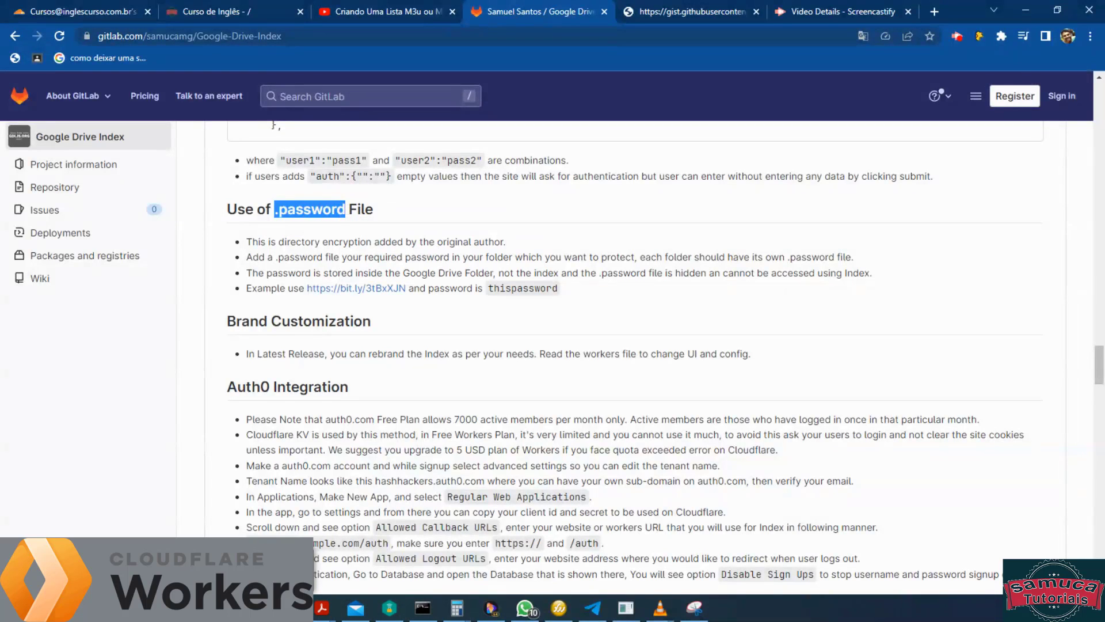
{"action": "mouse_move", "coordinate": [288, 607]}
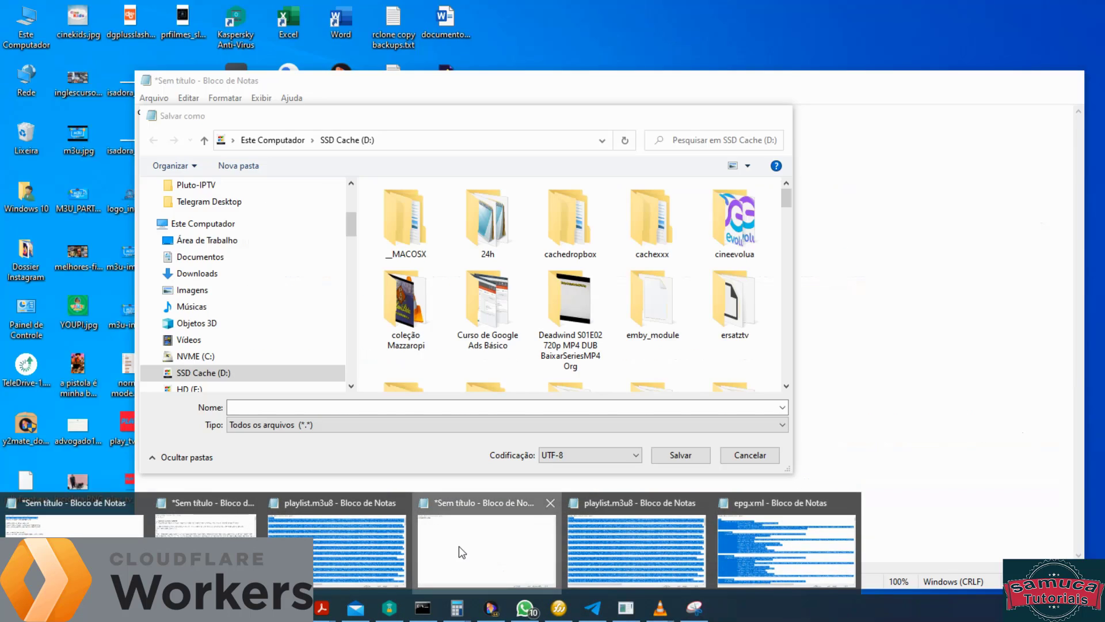
{"action": "left_click", "coordinate": [458, 546]}
{"action": "key", "text": "ctrl+v"}
{"action": "left_click", "coordinate": [669, 453]}
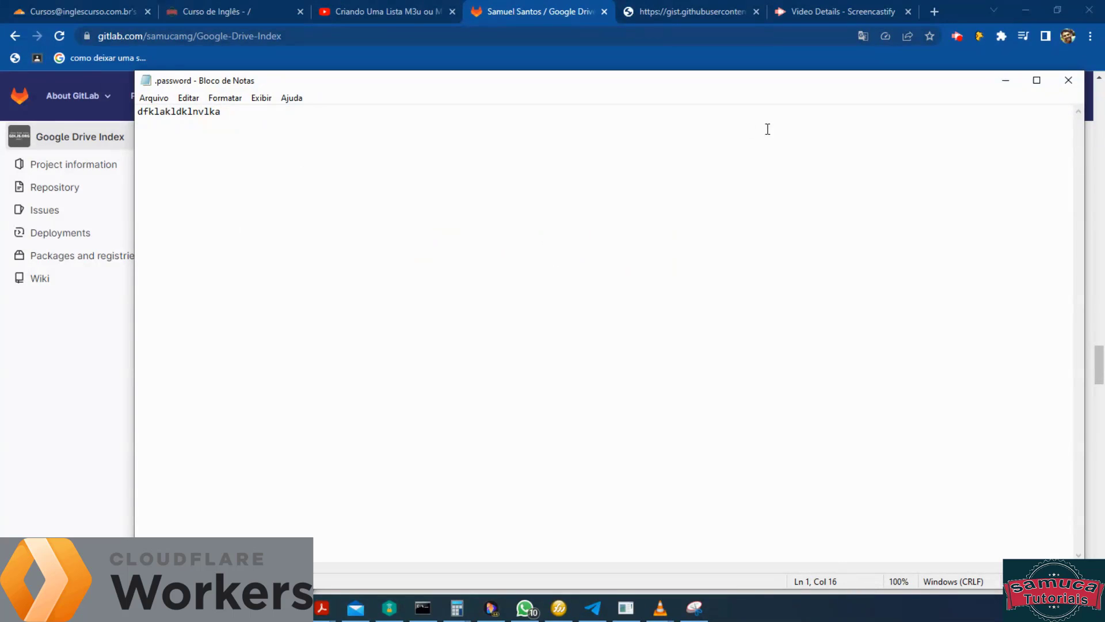
Scroll the drive worker's production code to the roots config, then drag the Auth0 users window over it
{"action": "left_click", "coordinate": [1008, 81]}
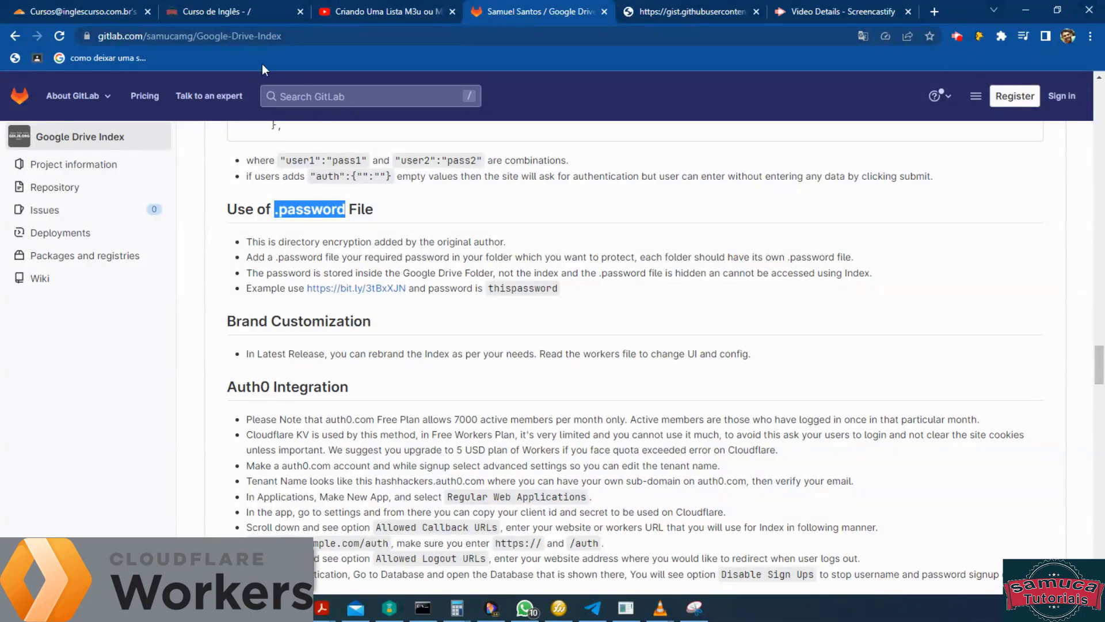
{"action": "left_click", "coordinate": [109, 17]}
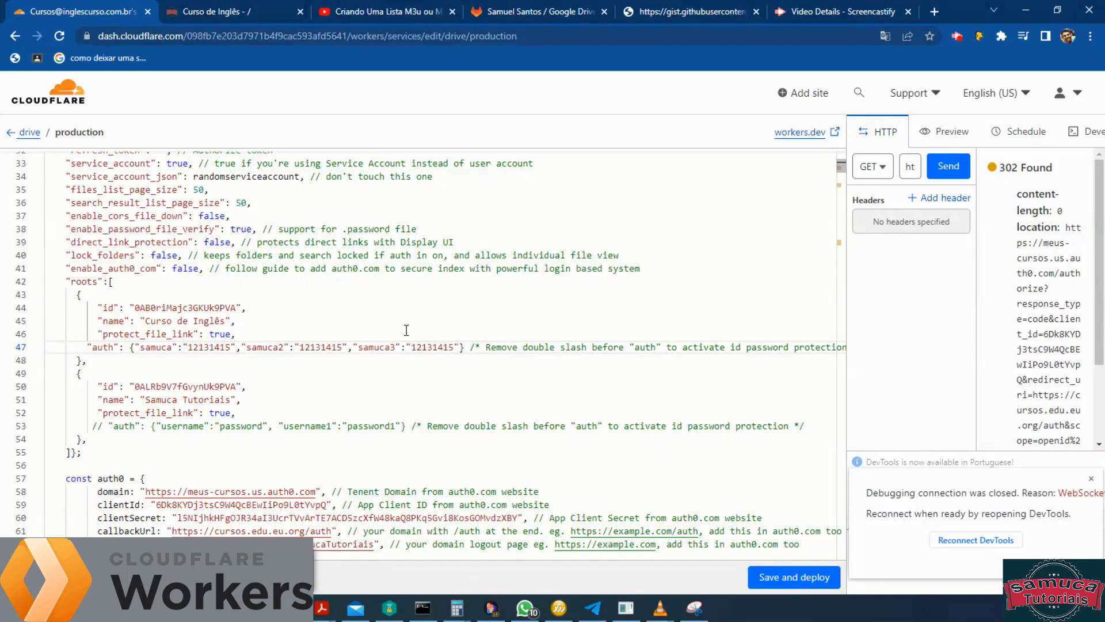
{"action": "scroll", "coordinate": [407, 330], "scroll_direction": "down", "scroll_amount": 1}
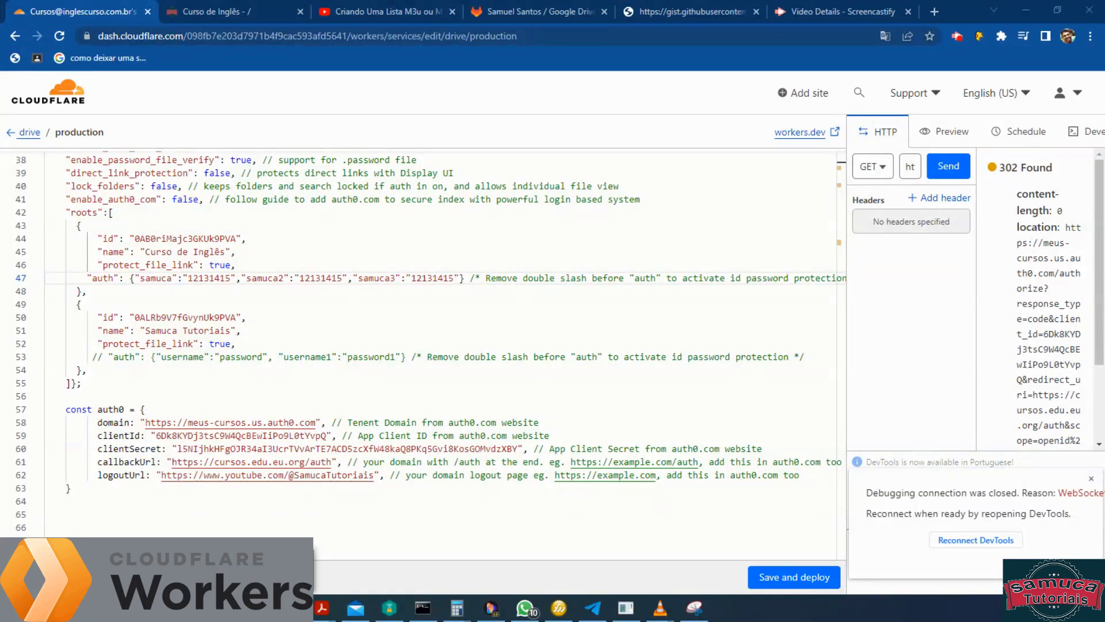
{"action": "left_click_drag", "start_coordinate": [1104, 173], "coordinate": [430, 51]}
Maximize and reload the Auth0 users list, check the test user's 4 logins, then minimize it
{"action": "left_click", "coordinate": [793, 43]}
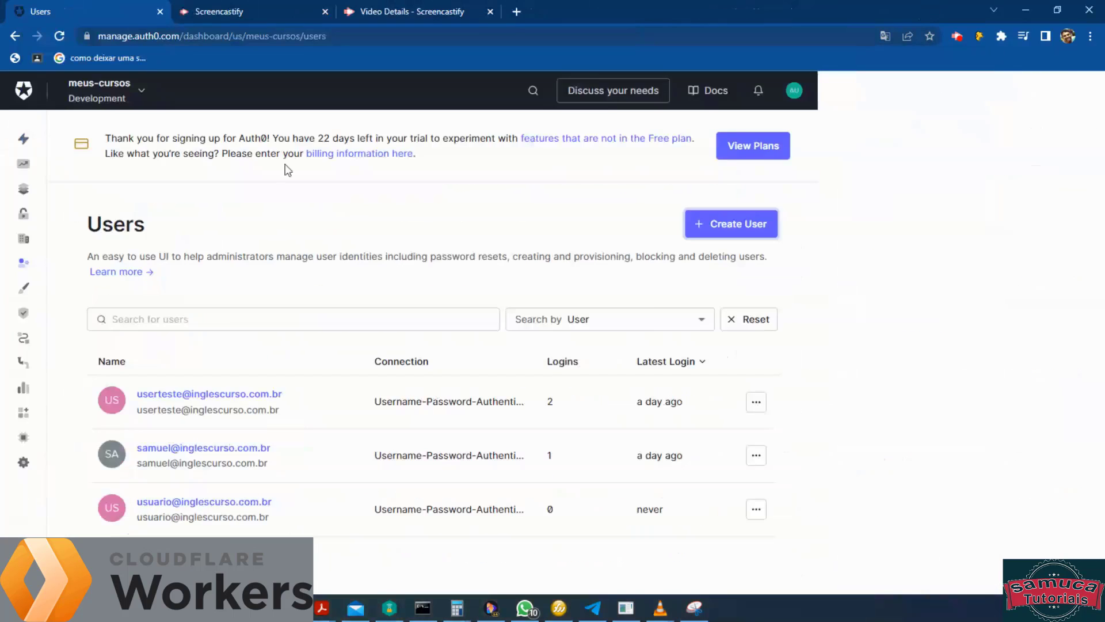
{"action": "left_click", "coordinate": [61, 36]}
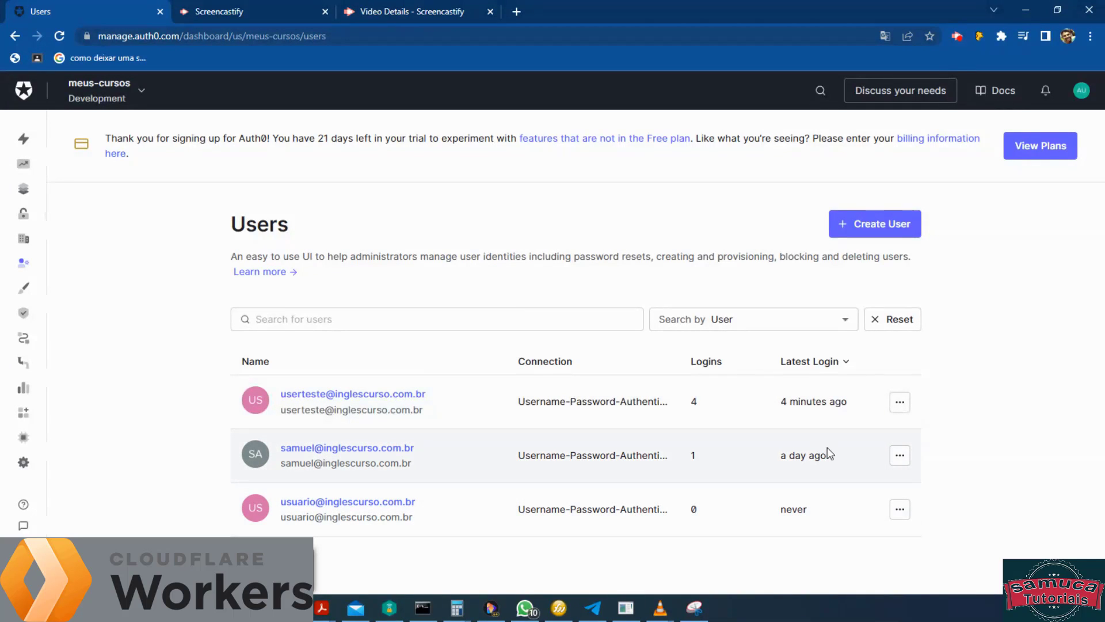
{"action": "left_click", "coordinate": [905, 409]}
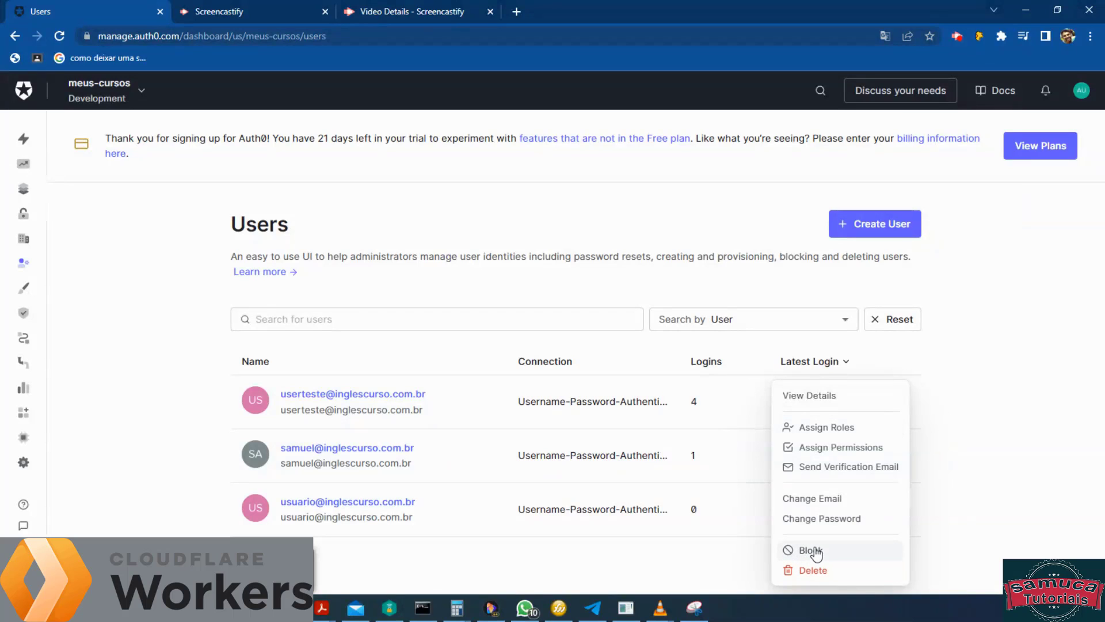
{"action": "left_click", "coordinate": [969, 411]}
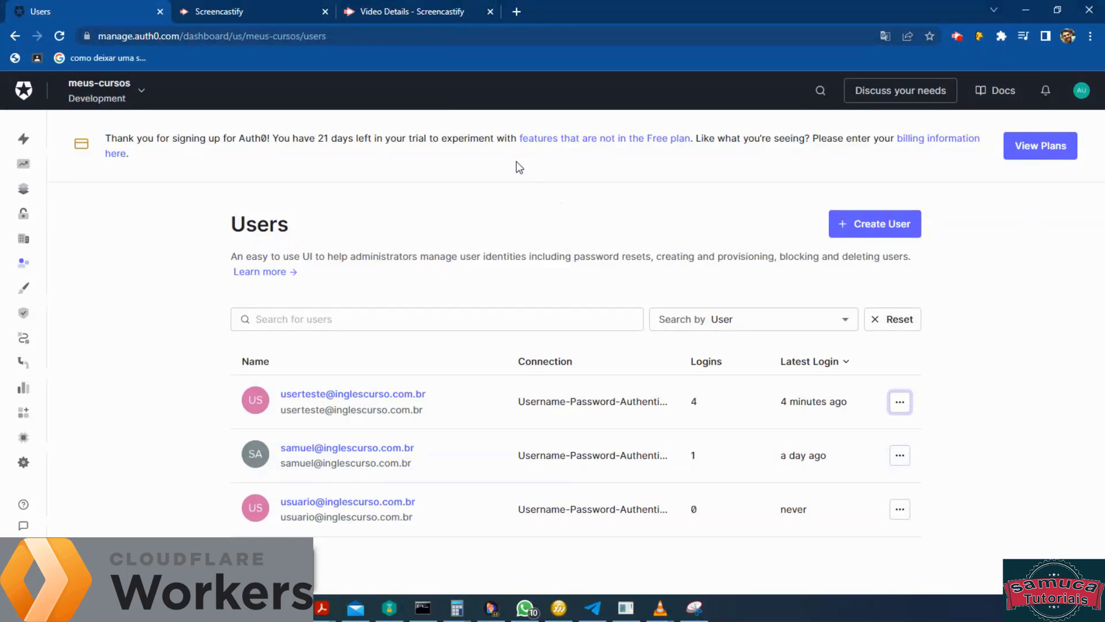
{"action": "left_click", "coordinate": [1026, 10]}
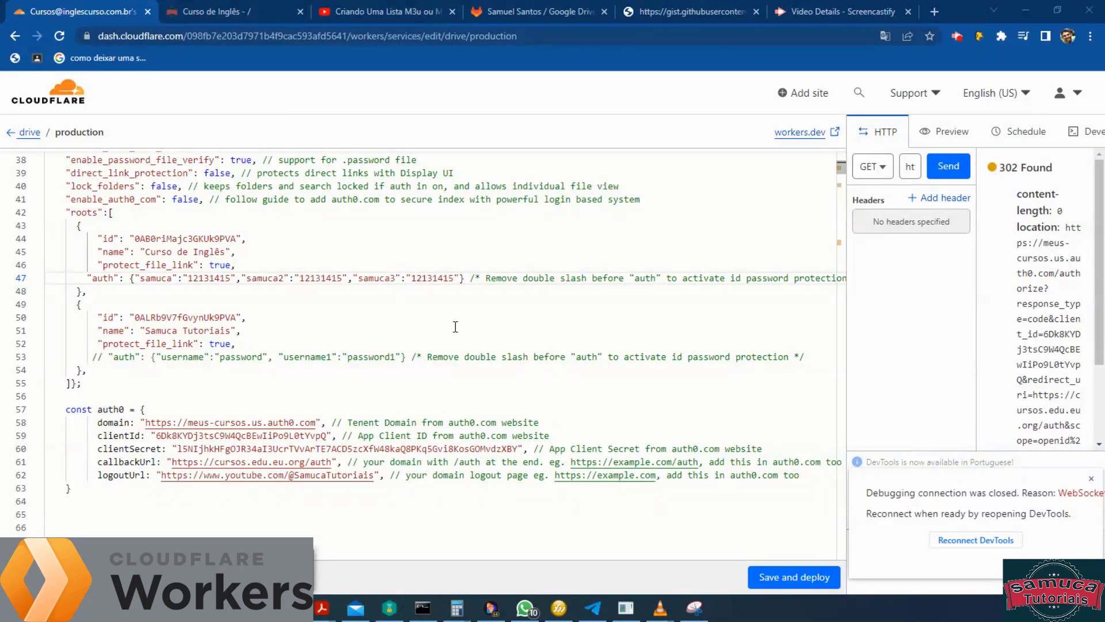
Return the worker script to line 1 and switch to the live index showing Dicas de Inglês and Unidades 01 - 05
{"action": "scroll", "coordinate": [456, 327], "scroll_direction": "up", "scroll_amount": 1}
{"action": "scroll", "coordinate": [477, 377], "scroll_direction": "up", "scroll_amount": 9}
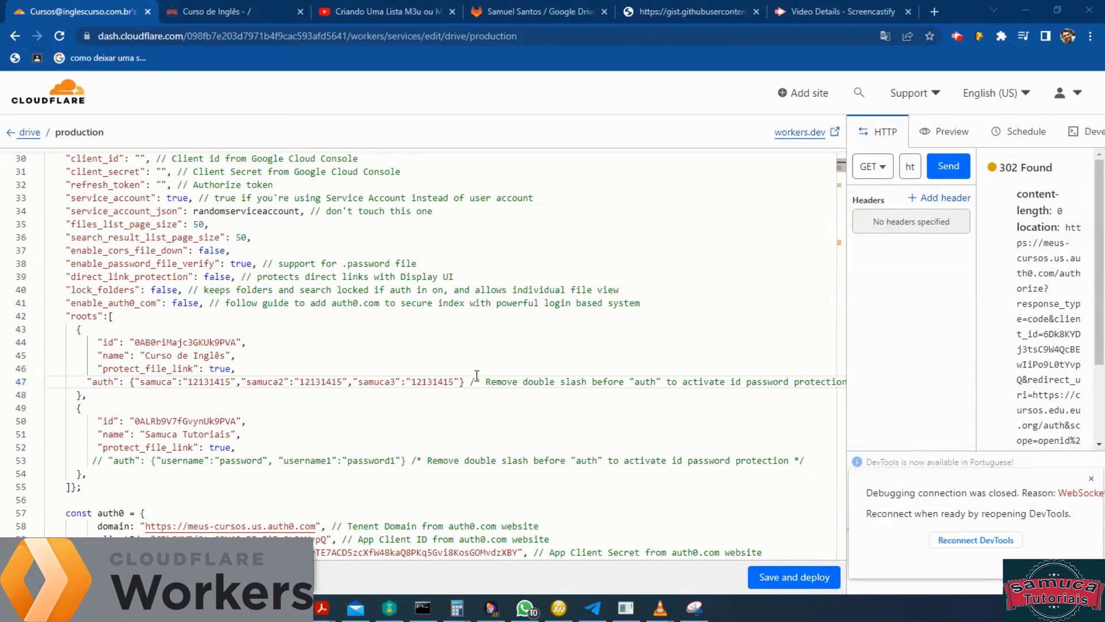
{"action": "scroll", "coordinate": [477, 377], "scroll_direction": "up", "scroll_amount": 3}
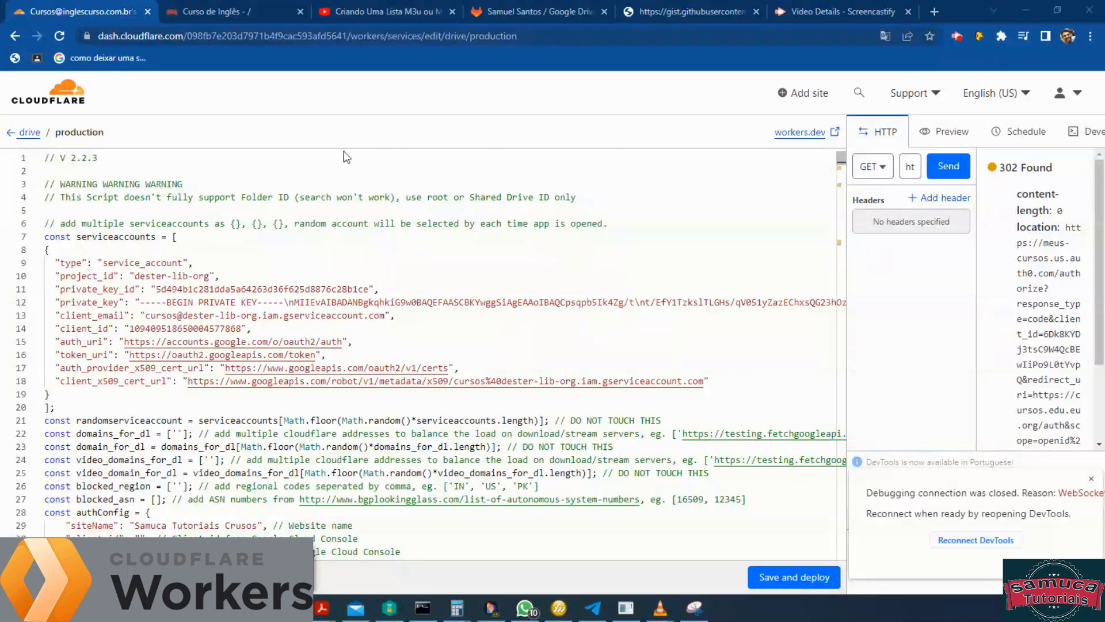
{"action": "left_click", "coordinate": [263, 15]}
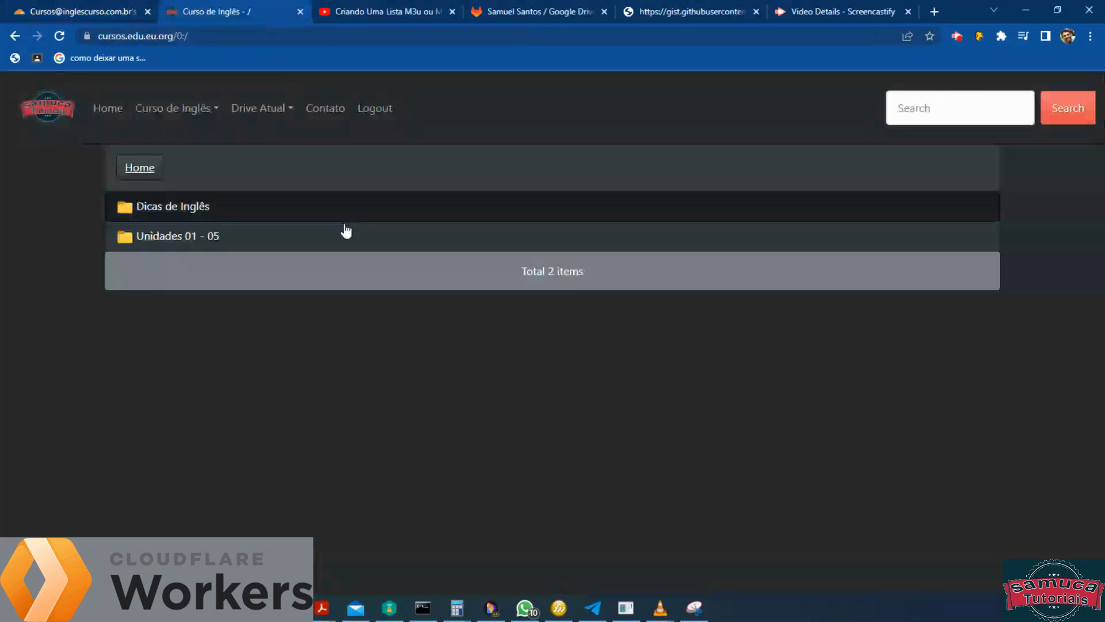
Open Explicação.txt from Unidades 01 - 05 > Unit 01 > 01-Introdução on the index site
{"action": "left_click", "coordinate": [180, 244]}
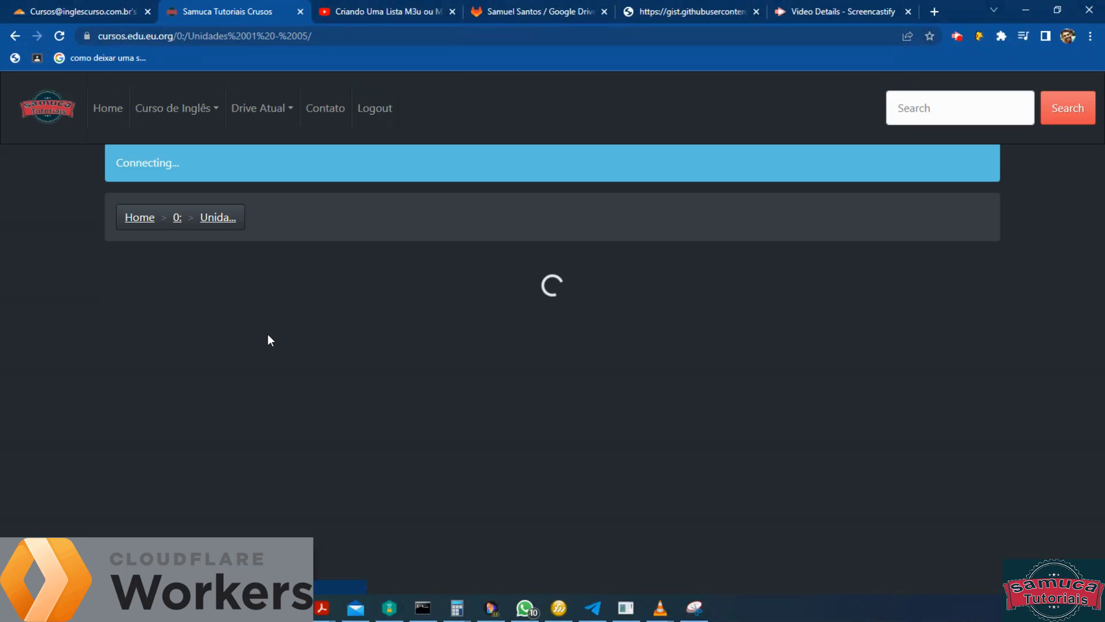
{"action": "left_click", "coordinate": [159, 207]}
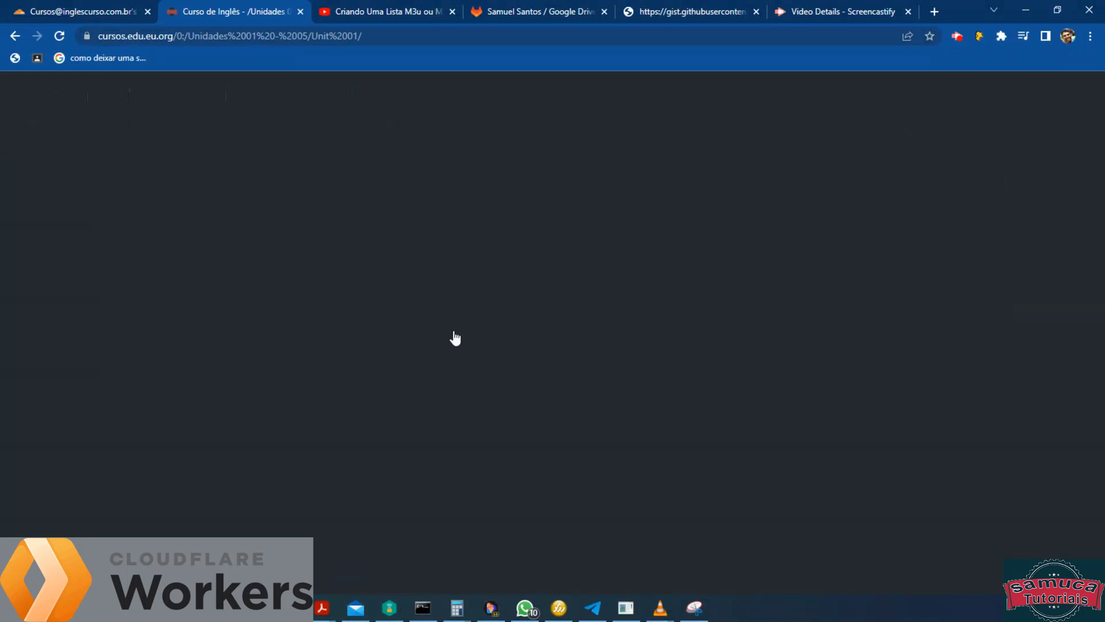
{"action": "left_click", "coordinate": [197, 211]}
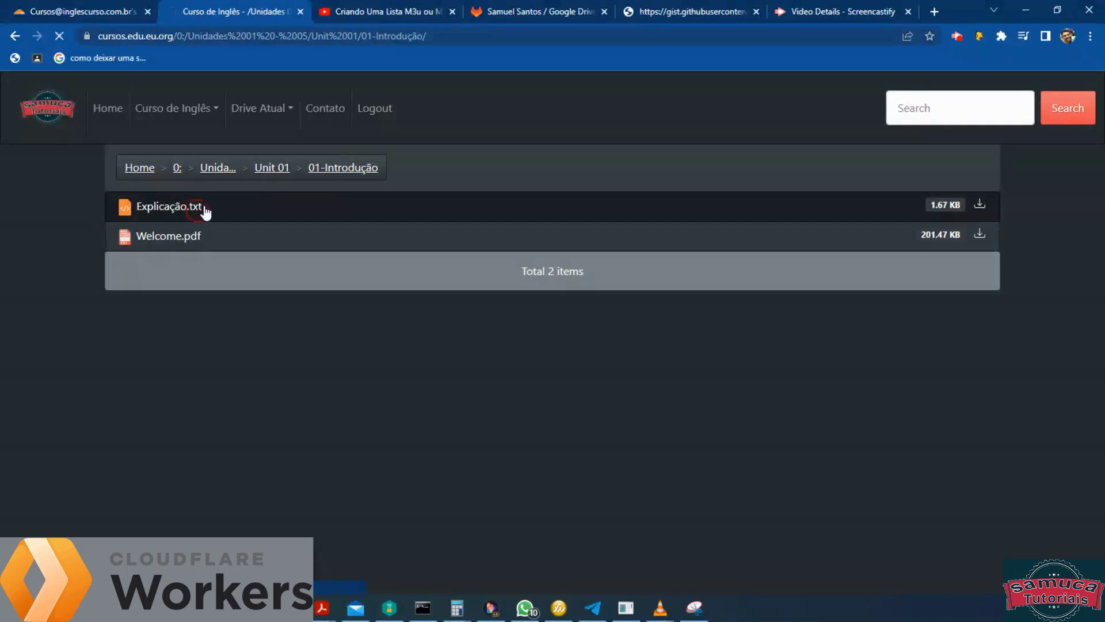
{"action": "left_click", "coordinate": [197, 215]}
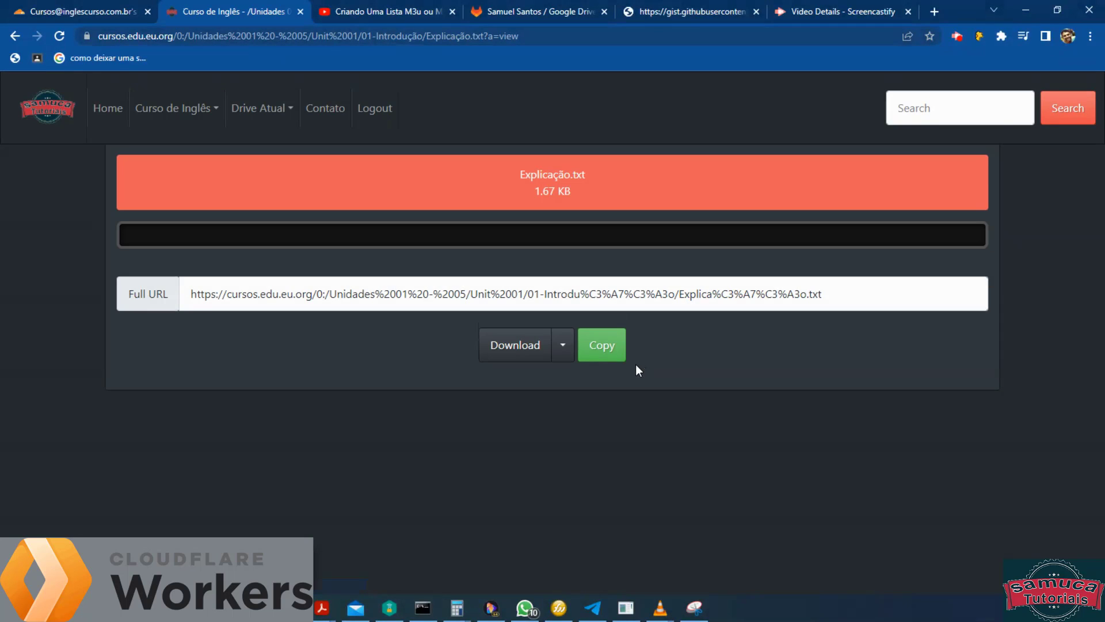
Read through the Explicação.txt preview, then return to the Google Drive Index README on GitLab
{"action": "scroll", "coordinate": [634, 366], "scroll_direction": "down", "scroll_amount": 2}
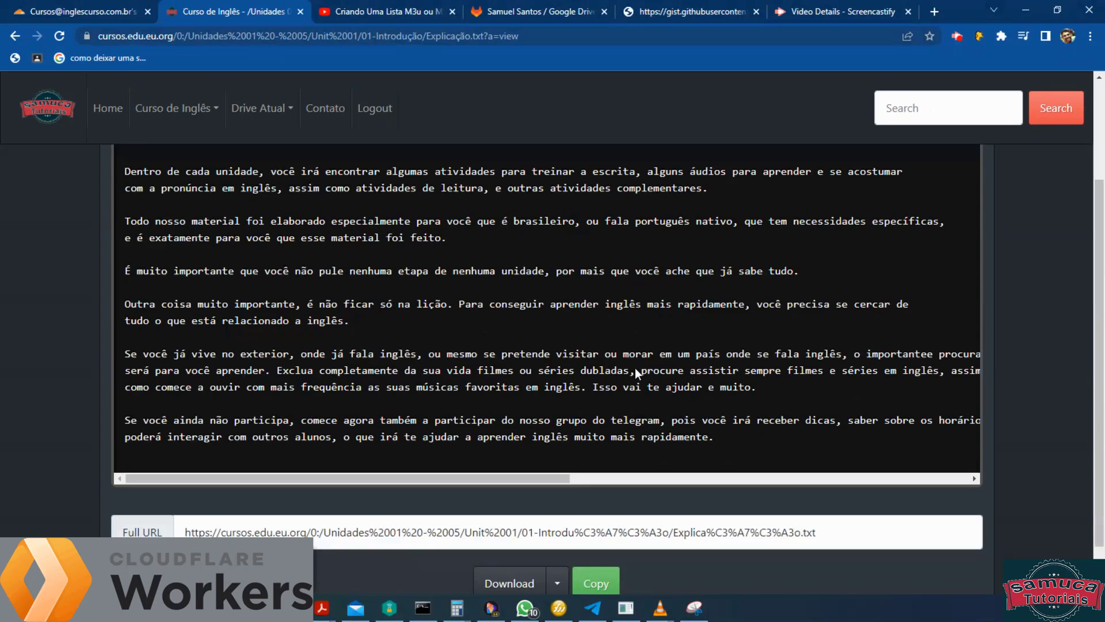
{"action": "scroll", "coordinate": [635, 368], "scroll_direction": "up", "scroll_amount": 3}
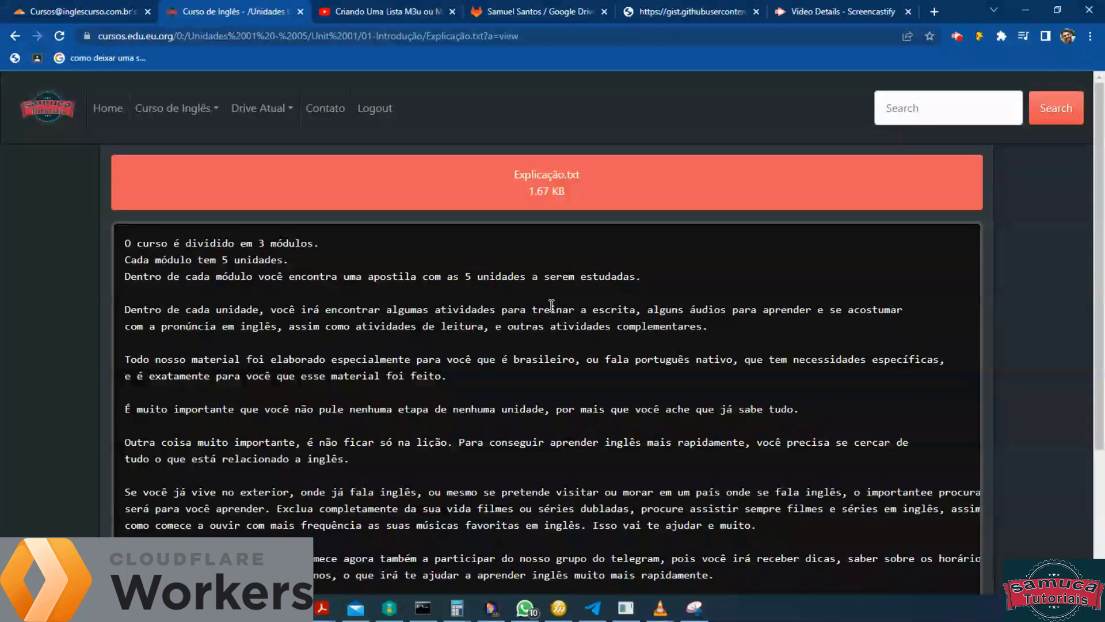
{"action": "scroll", "coordinate": [551, 305], "scroll_direction": "down", "scroll_amount": 2}
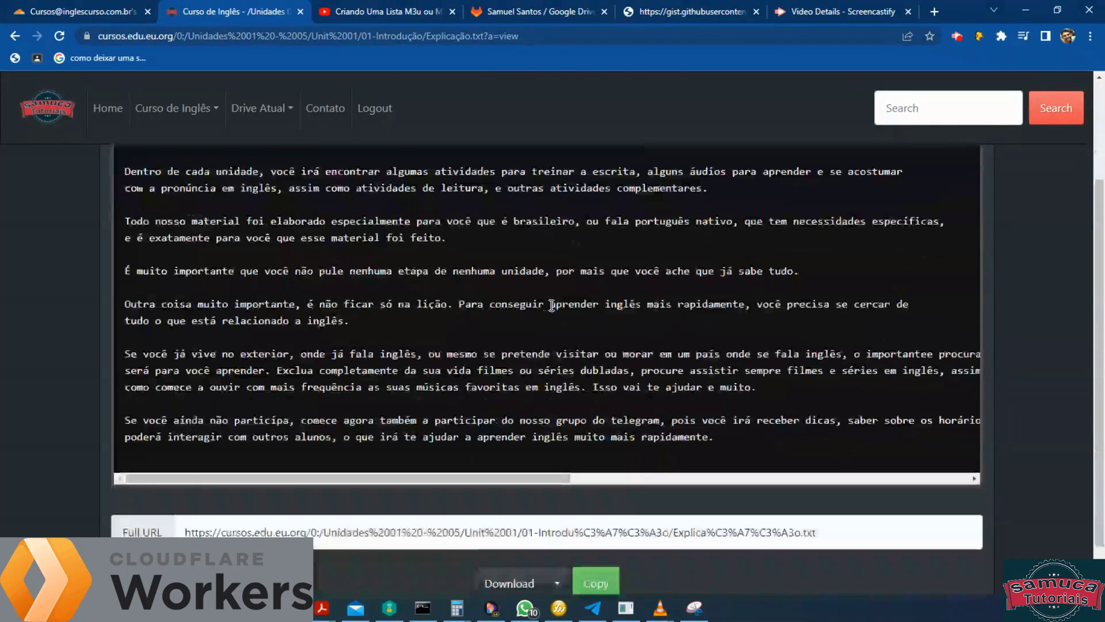
{"action": "scroll", "coordinate": [552, 305], "scroll_direction": "up", "scroll_amount": 2}
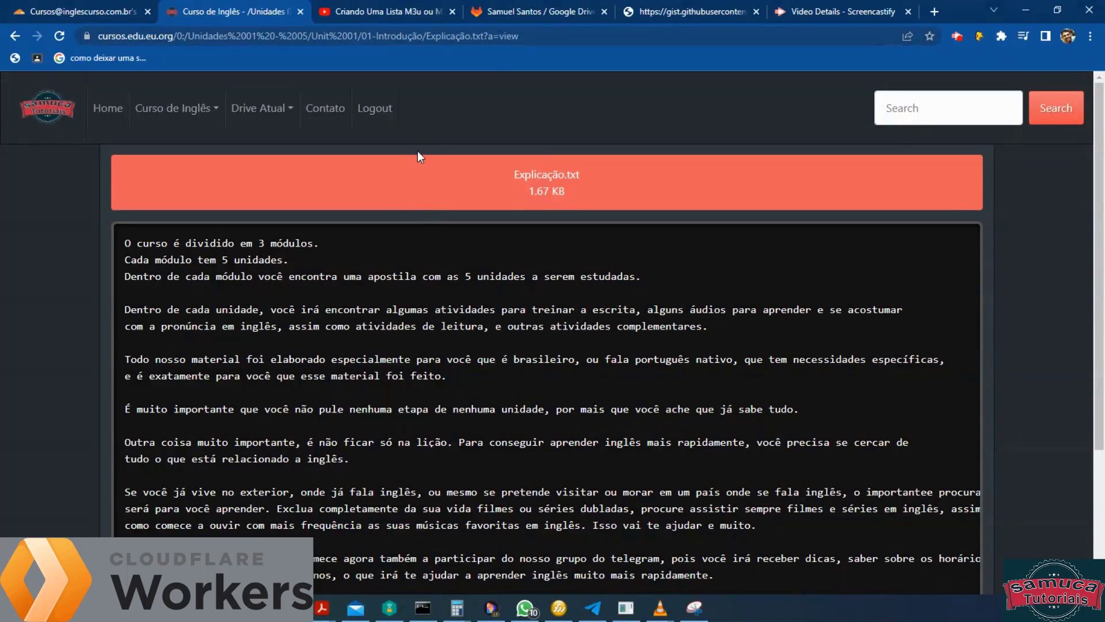
{"action": "left_click", "coordinate": [518, 12]}
Translate the GitLab project page into Portuguese with 'Traduzir para o português'
{"action": "scroll", "coordinate": [500, 349], "scroll_direction": "up", "scroll_amount": 10}
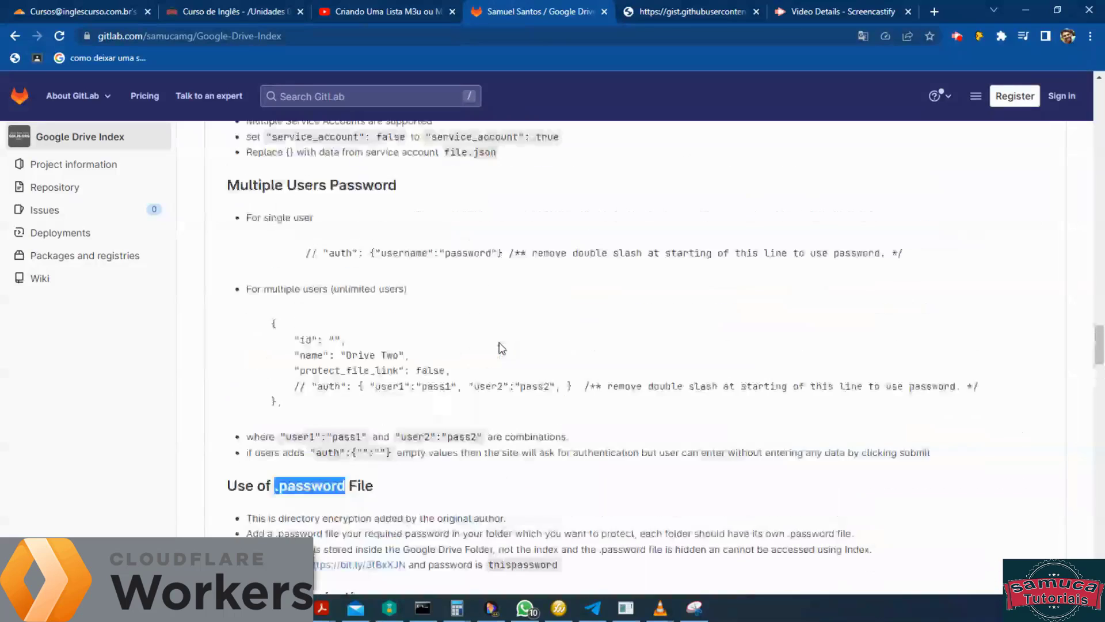
{"action": "scroll", "coordinate": [501, 349], "scroll_direction": "up", "scroll_amount": 15}
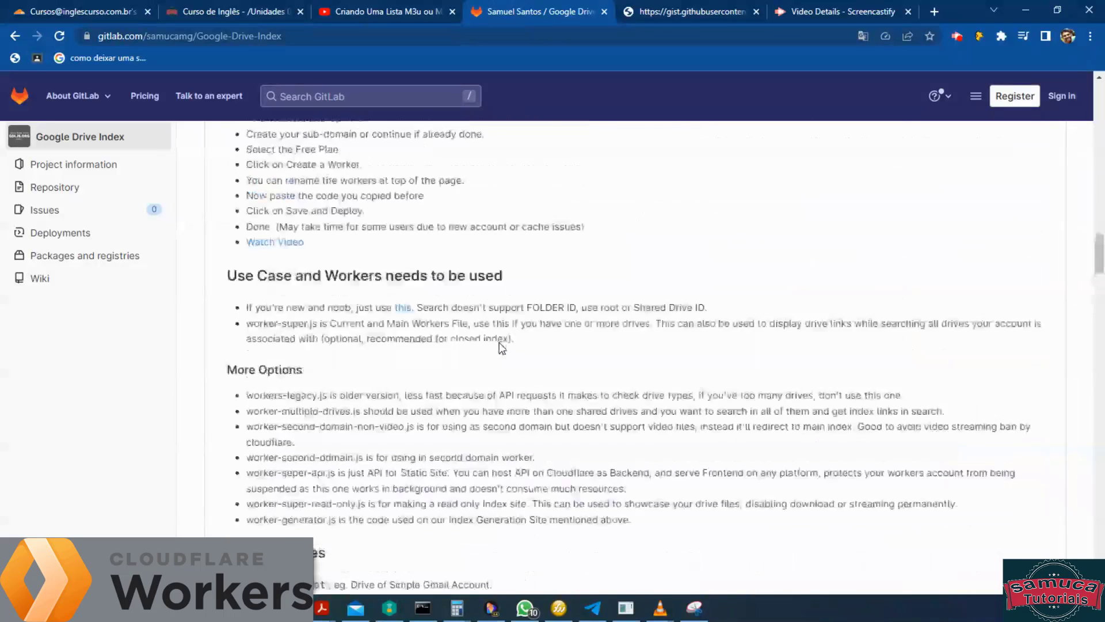
{"action": "scroll", "coordinate": [501, 348], "scroll_direction": "up", "scroll_amount": 10}
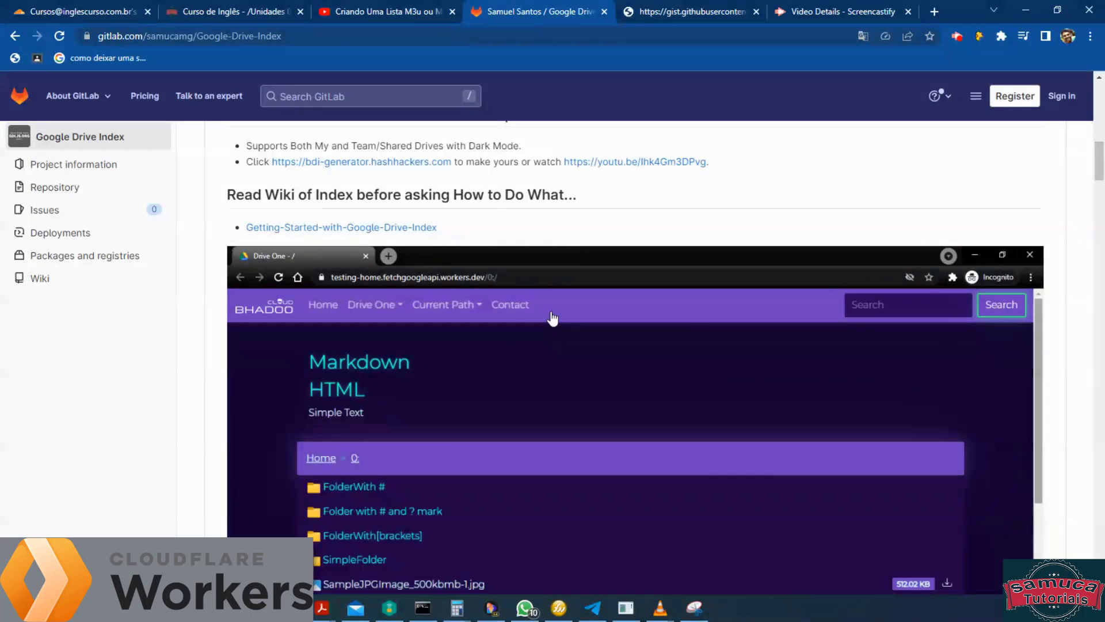
{"action": "right_click", "coordinate": [562, 231]}
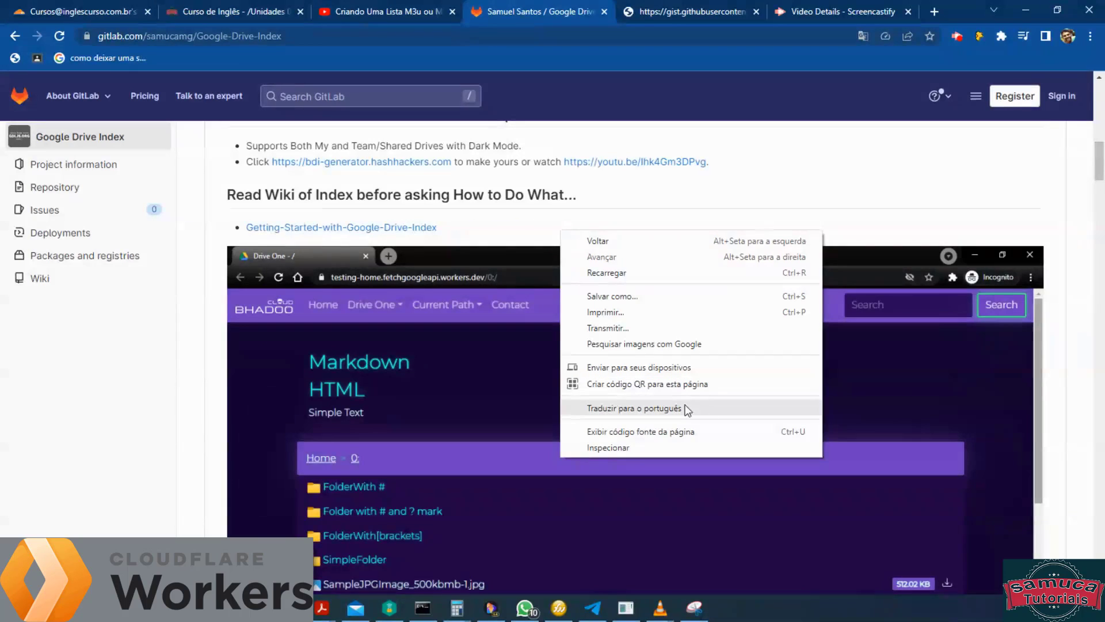
{"action": "left_click", "coordinate": [681, 408]}
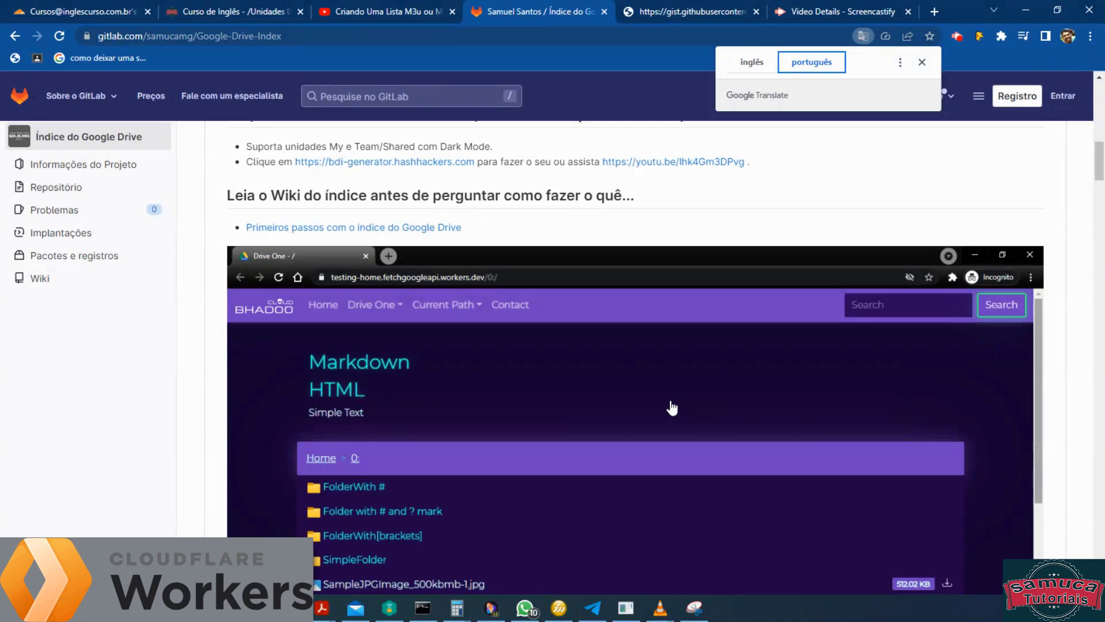
Look over the translated README sections and return to the repository file list (ativos, imagens, js, trabalhador)
{"action": "scroll", "coordinate": [619, 319], "scroll_direction": "down", "scroll_amount": 15}
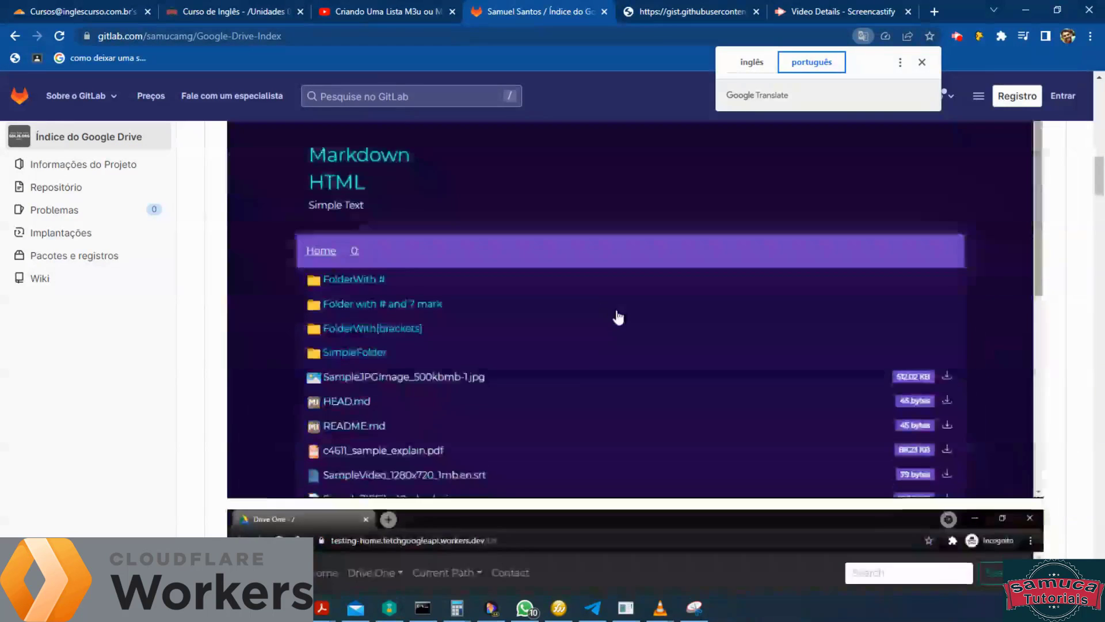
{"action": "scroll", "coordinate": [622, 321], "scroll_direction": "up", "scroll_amount": 2}
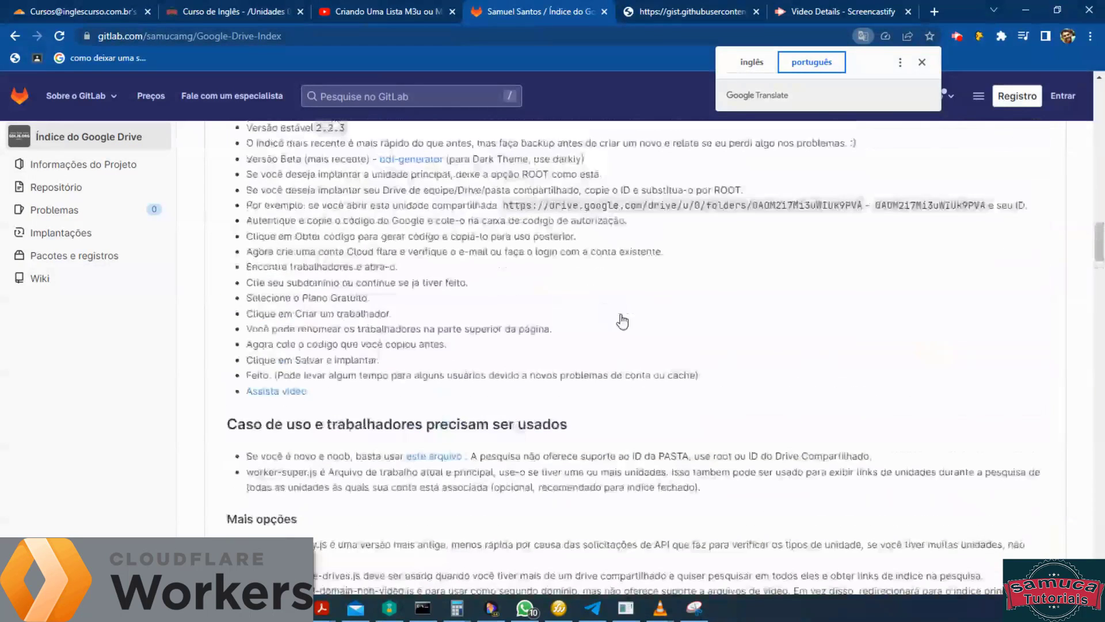
{"action": "scroll", "coordinate": [623, 318], "scroll_direction": "down", "scroll_amount": 12}
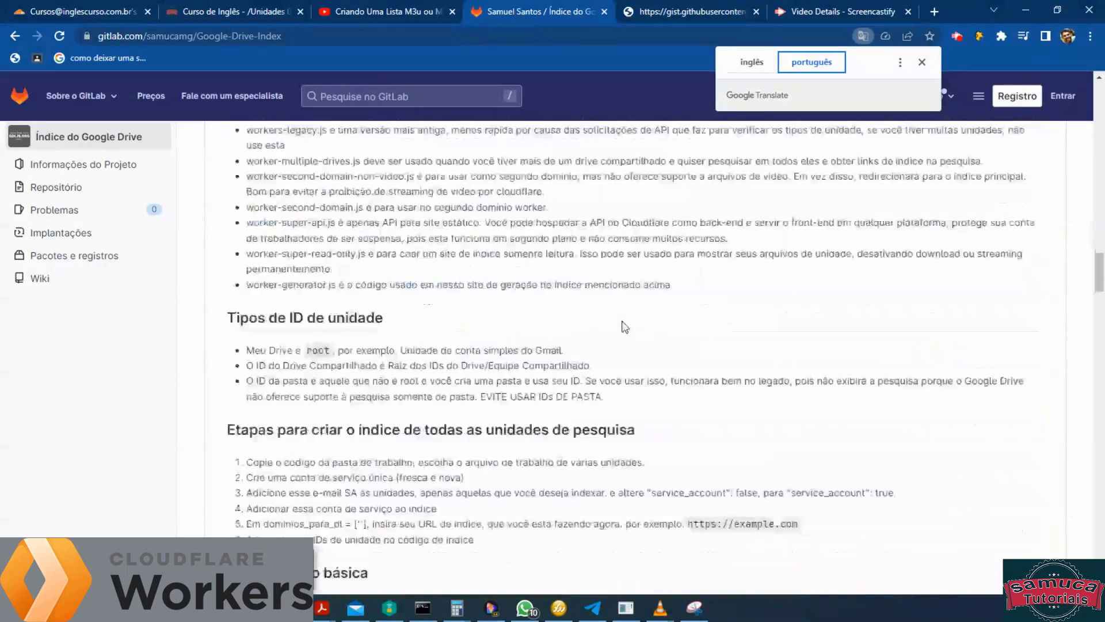
{"action": "scroll", "coordinate": [626, 329], "scroll_direction": "down", "scroll_amount": 20}
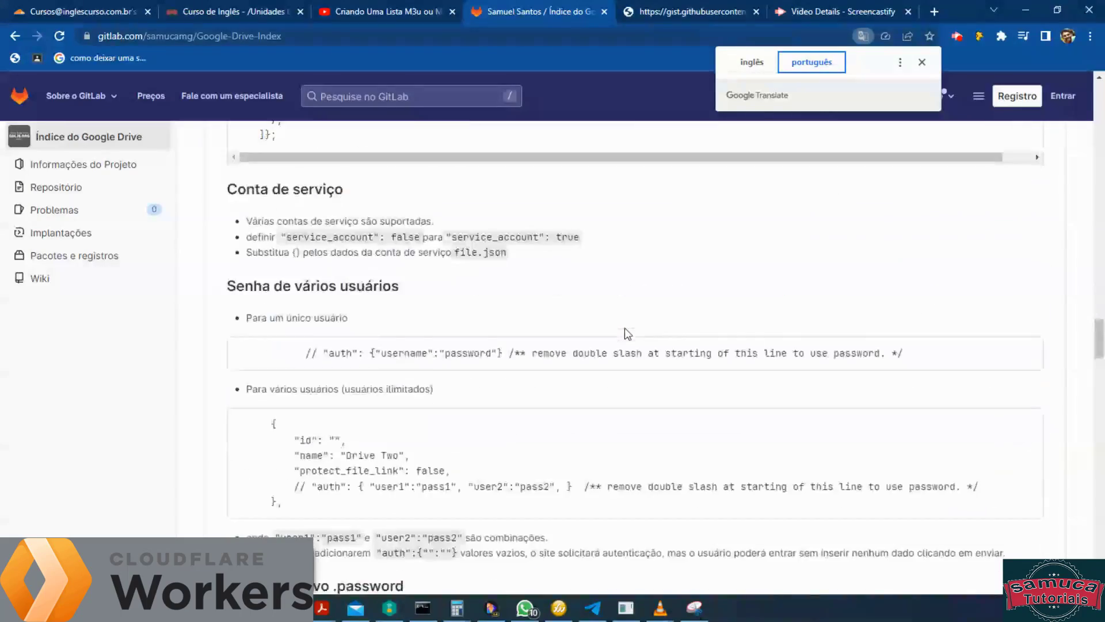
{"action": "scroll", "coordinate": [624, 328], "scroll_direction": "down", "scroll_amount": 3}
{"action": "scroll", "coordinate": [624, 328], "scroll_direction": "up", "scroll_amount": 3}
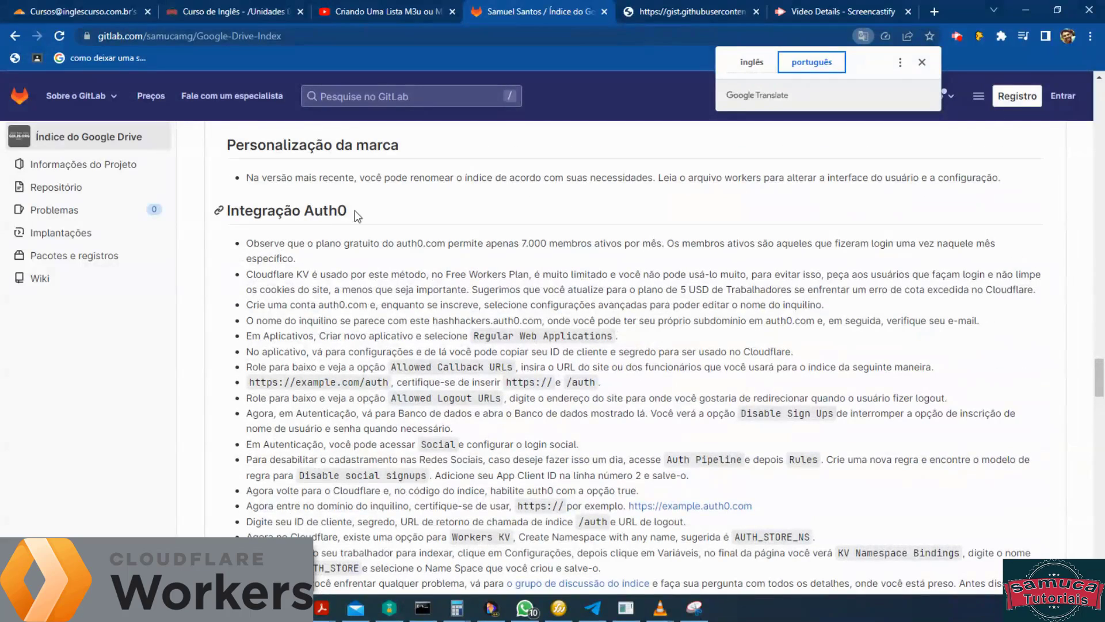
{"action": "scroll", "coordinate": [480, 316], "scroll_direction": "down", "scroll_amount": 7}
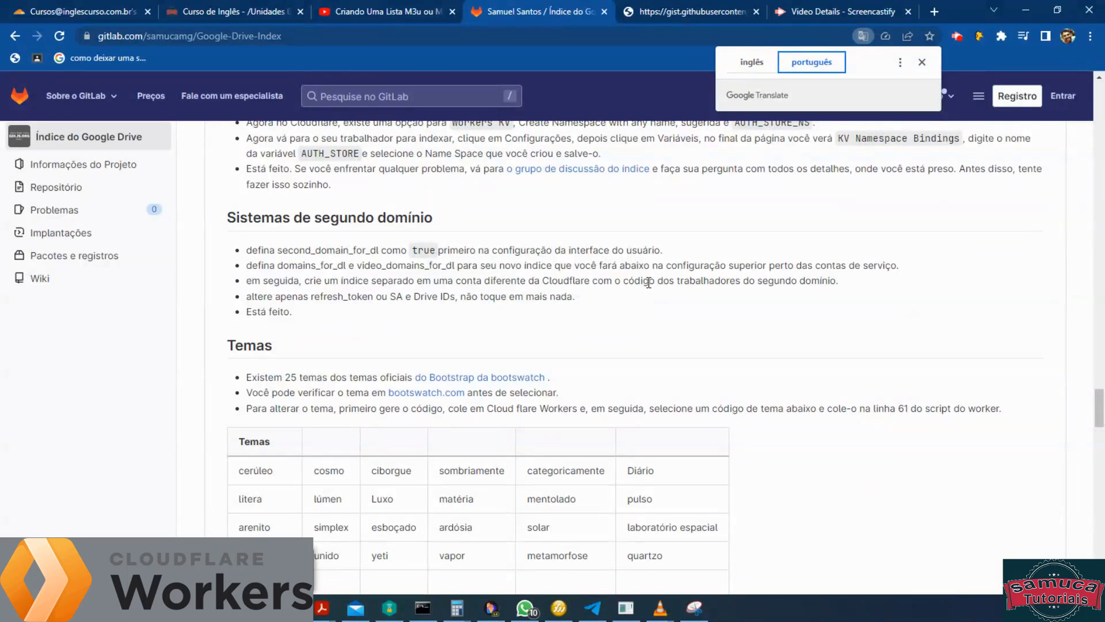
{"action": "scroll", "coordinate": [618, 298], "scroll_direction": "up", "scroll_amount": 10}
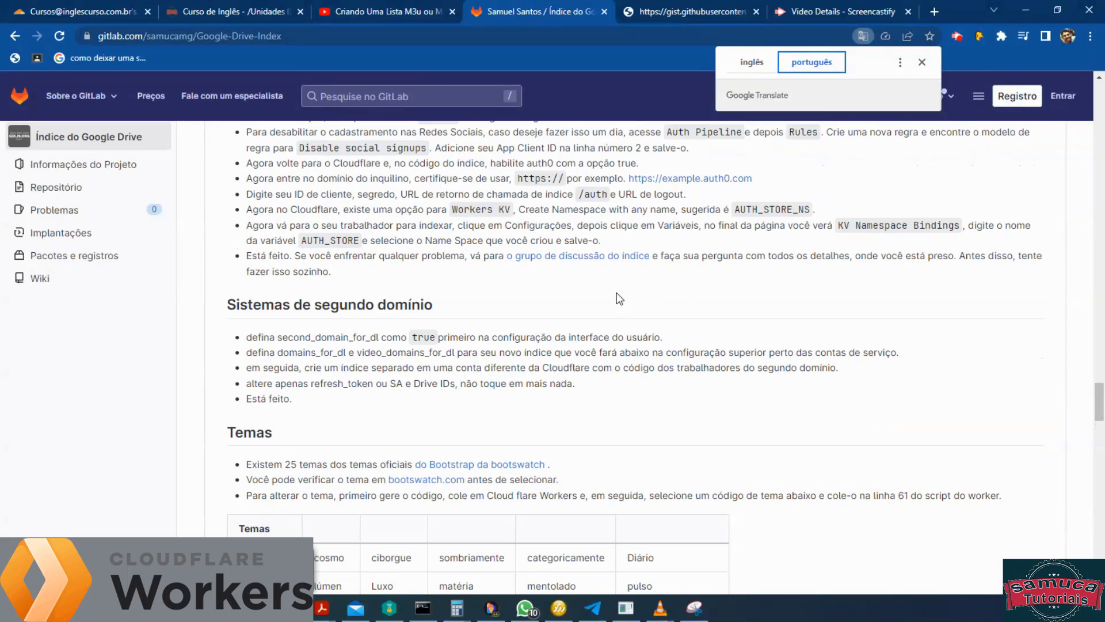
{"action": "scroll", "coordinate": [616, 293], "scroll_direction": "up", "scroll_amount": 20}
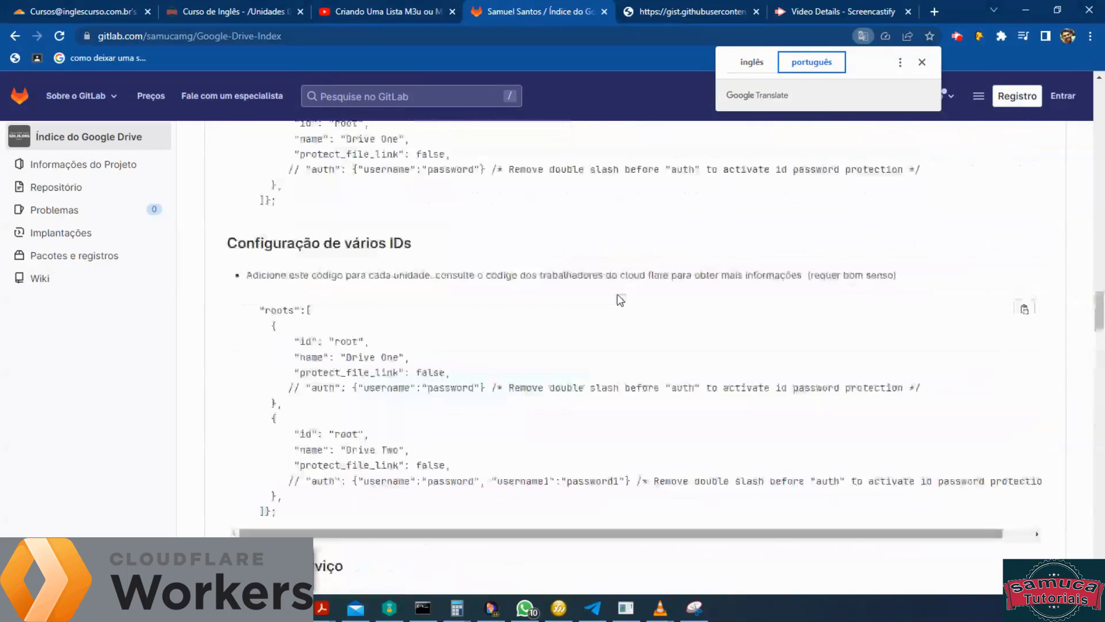
{"action": "scroll", "coordinate": [620, 300], "scroll_direction": "up", "scroll_amount": 20}
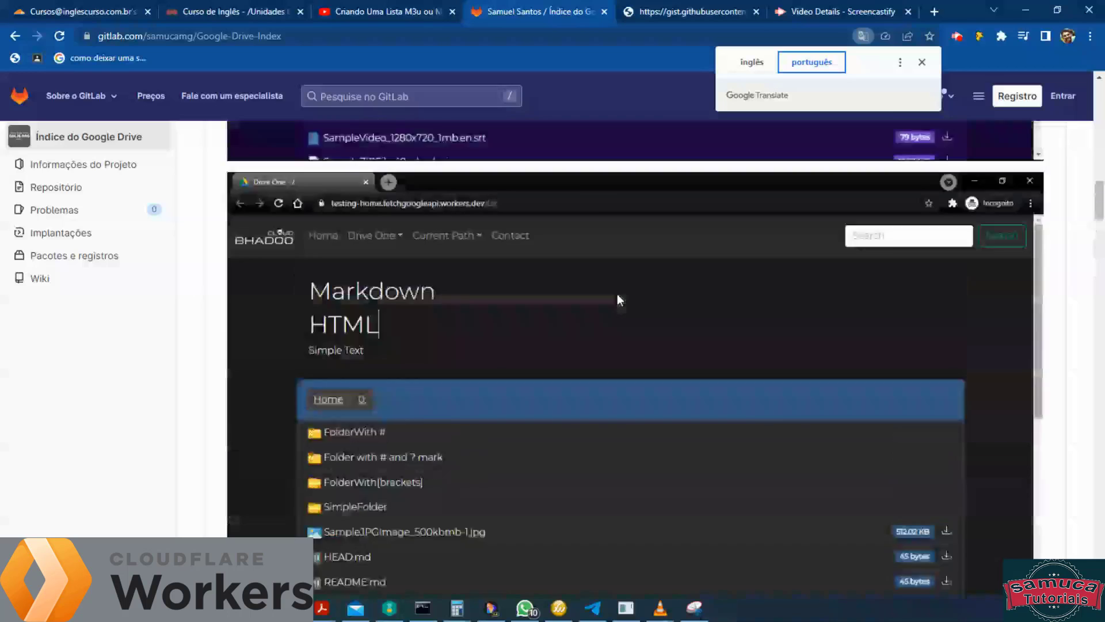
{"action": "scroll", "coordinate": [620, 299], "scroll_direction": "up", "scroll_amount": 8}
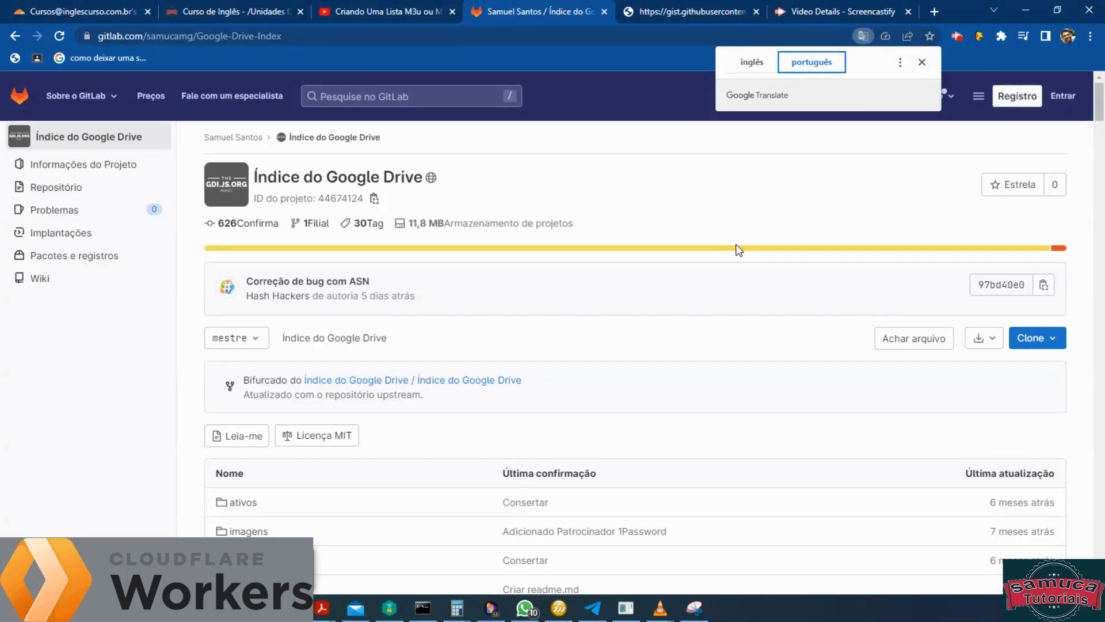
{"action": "scroll", "coordinate": [739, 250], "scroll_direction": "down", "scroll_amount": 3}
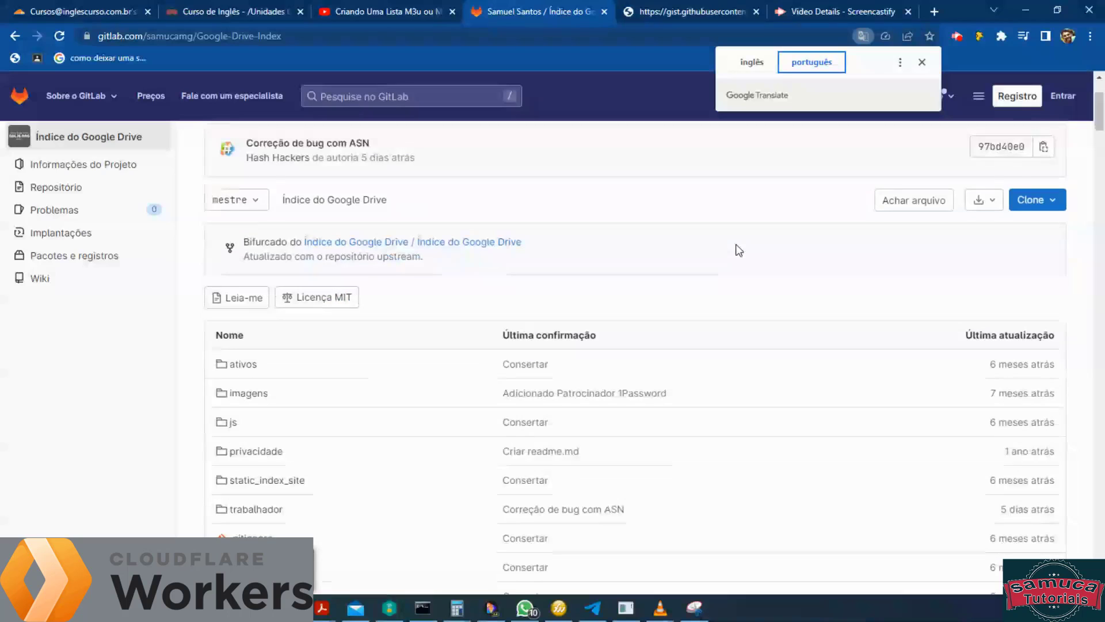